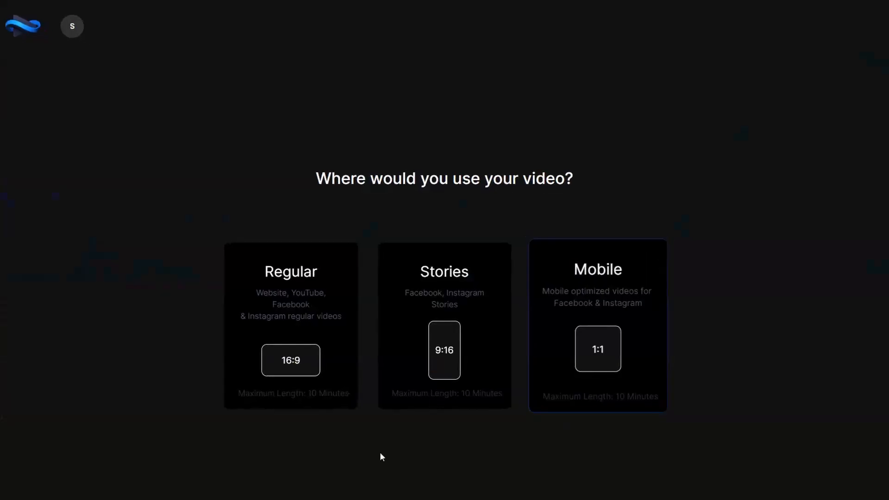
{"action": "left_click", "coordinate": [298, 335]}
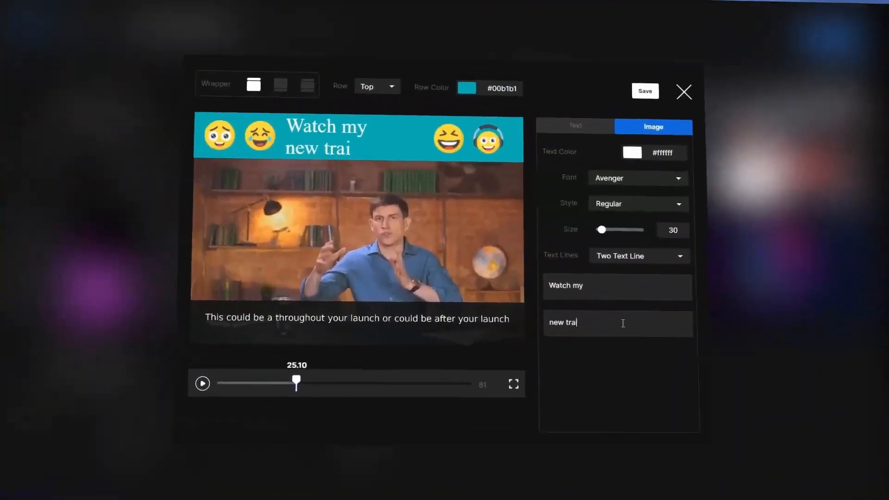
{"action": "type", "text": "ning an evergreen offer. This is the easy solution if you don't want to a tone of"}
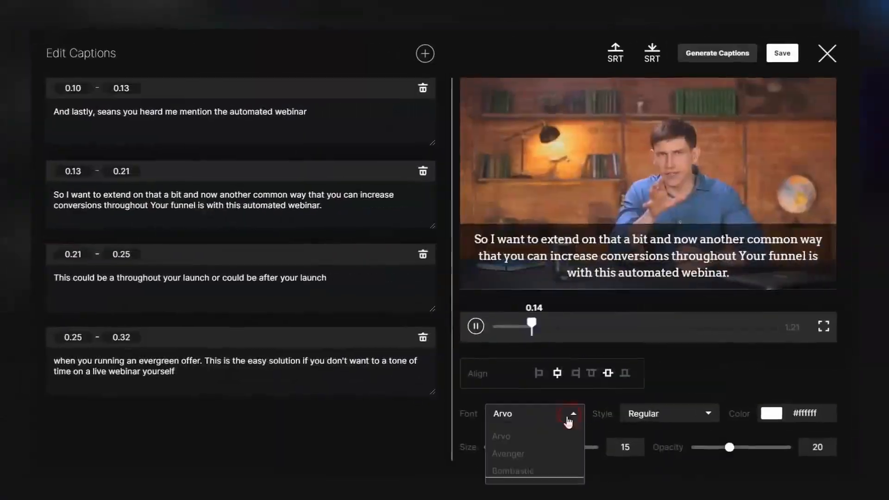
Choose a font and a font style for the video's captions.
{"action": "left_click", "coordinate": [505, 431]}
{"action": "left_click", "coordinate": [643, 397]}
{"action": "left_click", "coordinate": [641, 417]}
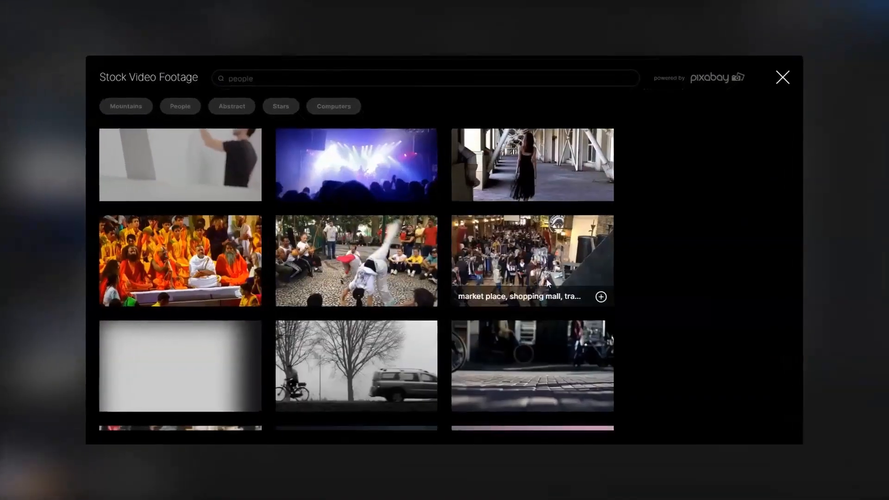
Browse the stock video footage library for nature clips.
{"action": "scroll", "coordinate": [546, 278], "scroll_direction": "down", "scroll_amount": 5}
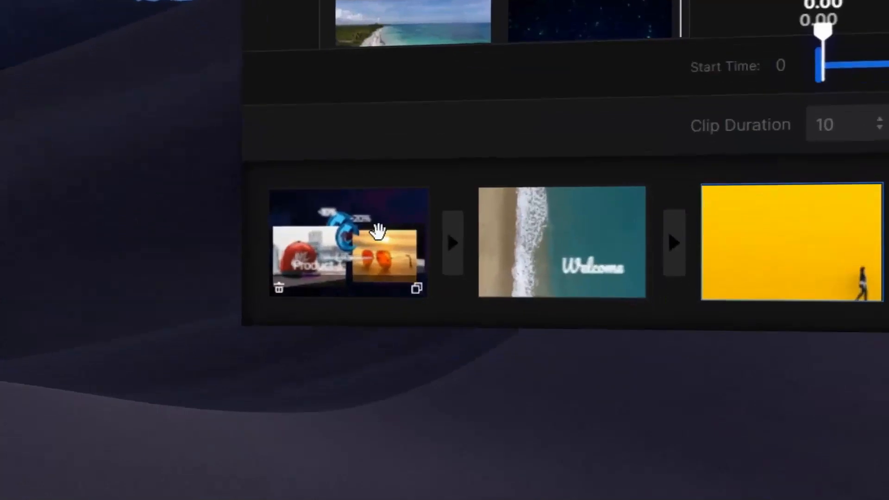
View the product, Welcome and yellow-wall scenes one after another on the canvas.
{"action": "left_click", "coordinate": [378, 230]}
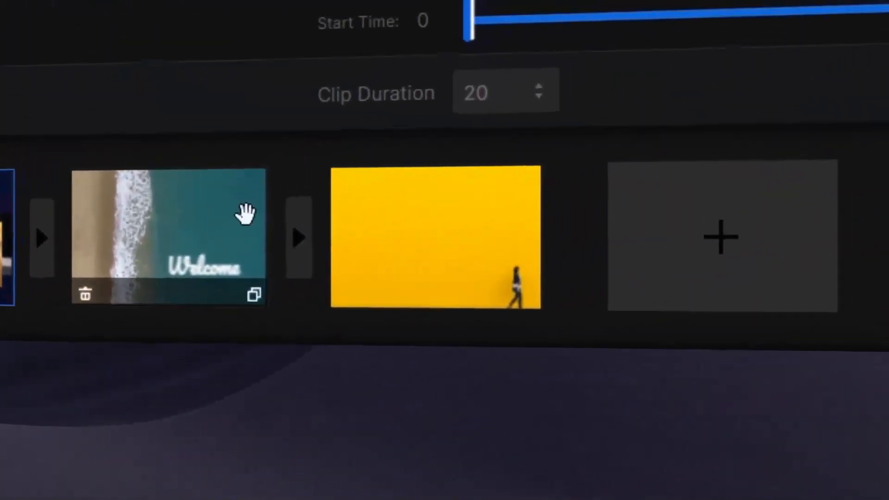
{"action": "left_click", "coordinate": [244, 214]}
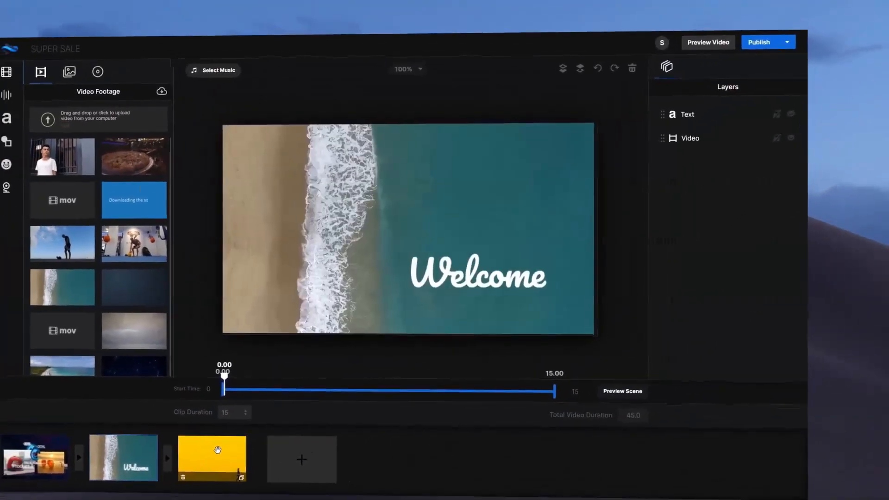
{"action": "left_click", "coordinate": [197, 456]}
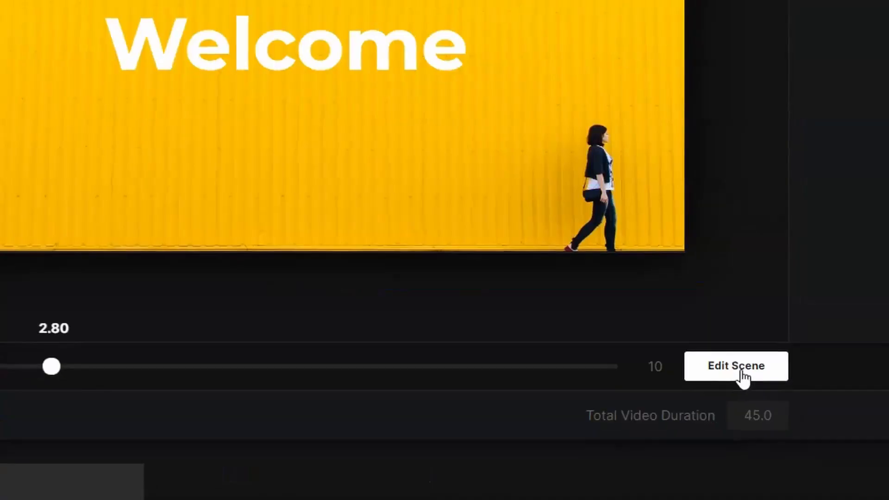
{"action": "left_click", "coordinate": [738, 370]}
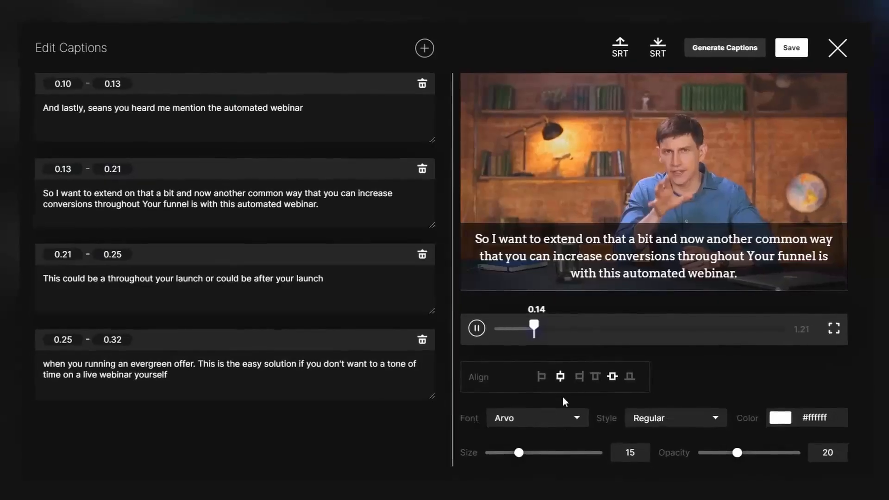
Set the captions' font to Montserrat, the style to Black and the size to 13.
{"action": "left_click", "coordinate": [551, 413]}
{"action": "scroll", "coordinate": [537, 458], "scroll_direction": "down", "scroll_amount": 2}
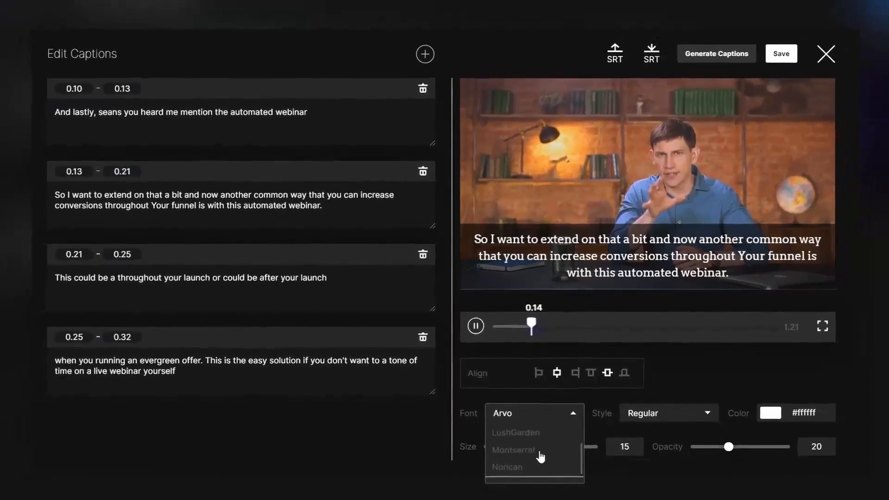
{"action": "left_click", "coordinate": [540, 456]}
{"action": "left_click", "coordinate": [697, 413]}
{"action": "left_click", "coordinate": [641, 432]}
{"action": "left_click", "coordinate": [752, 404]}
{"action": "left_click", "coordinate": [640, 443]}
{"action": "left_click_drag", "start_coordinate": [513, 436], "coordinate": [508, 436]}
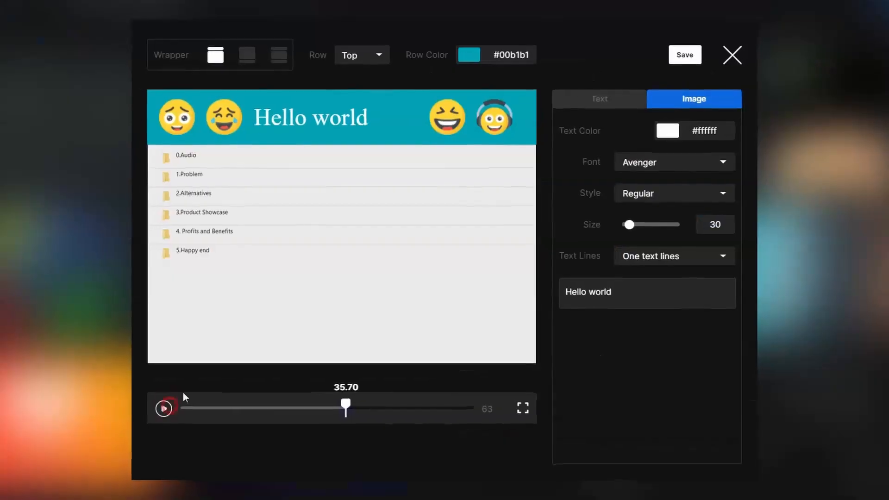
Replace the top banner's text with "Check my new video", look at the animated emojis and save the wrapper.
{"action": "key", "text": "ctrl+a"}
{"action": "key", "text": "BackSpace"}
{"action": "type", "text": "Check m"}
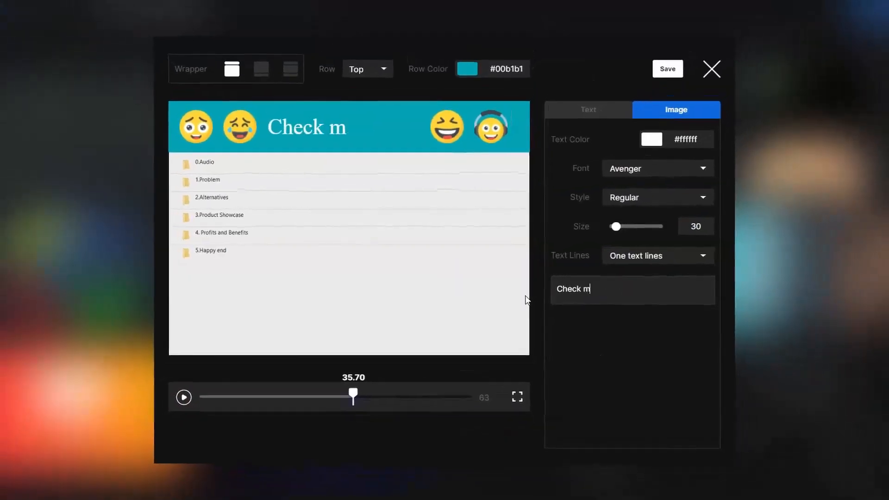
{"action": "type", "text": "y new video"}
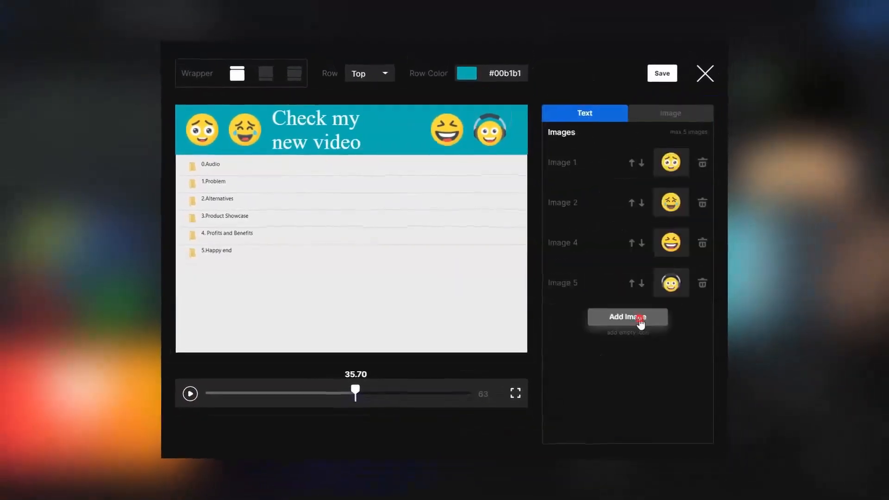
{"action": "left_click", "coordinate": [645, 319]}
{"action": "left_click", "coordinate": [609, 139]}
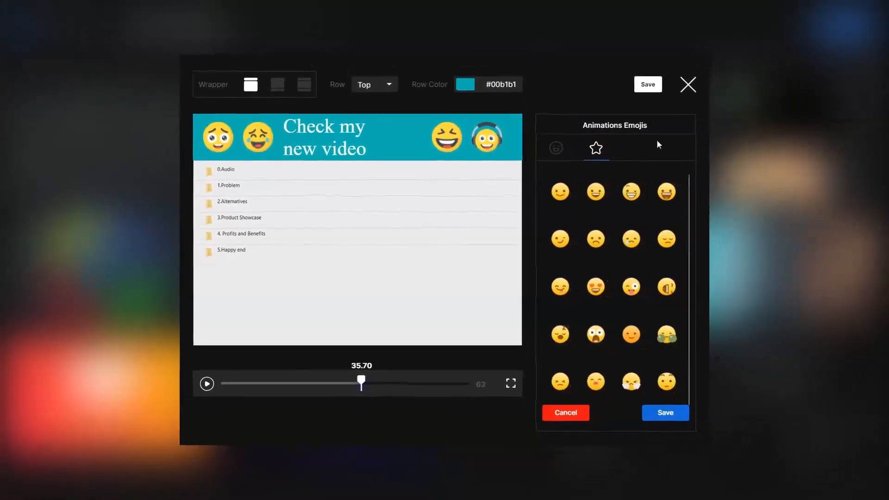
{"action": "left_click", "coordinate": [648, 84]}
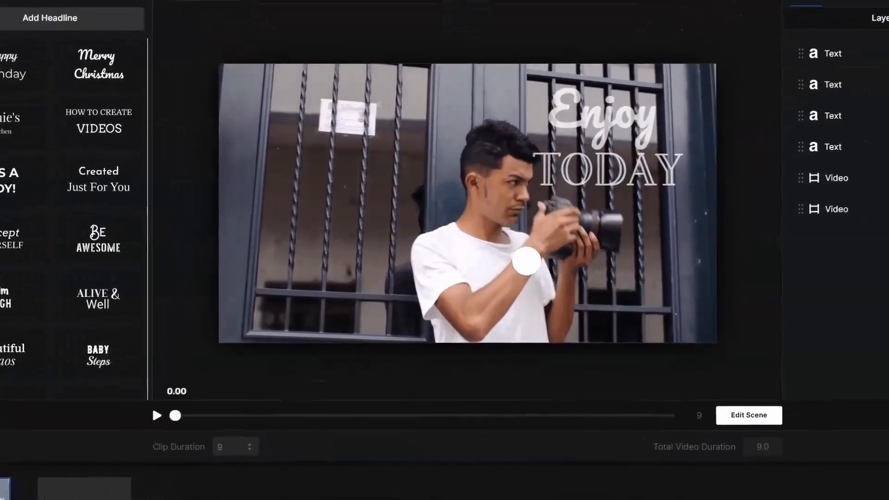
{"action": "left_click", "coordinate": [107, 203]}
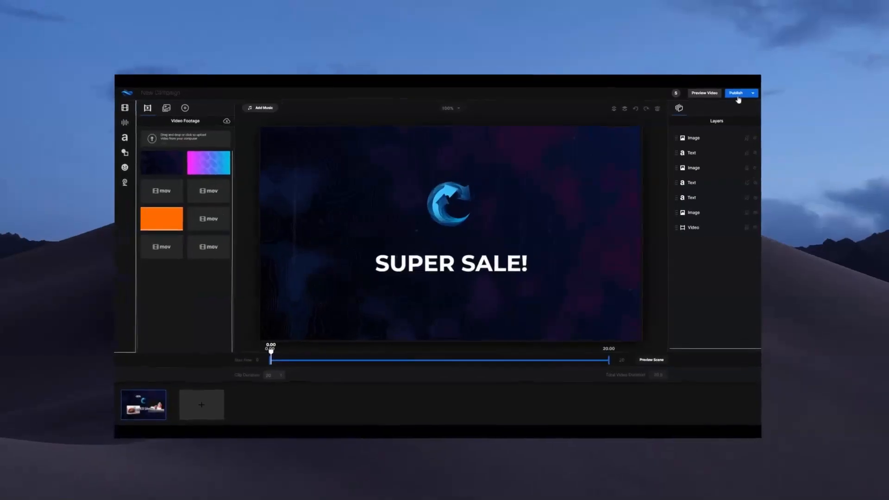
Set the publishing resolution to 4K and render the "SUPER SALE!" video.
{"action": "left_click", "coordinate": [769, 98]}
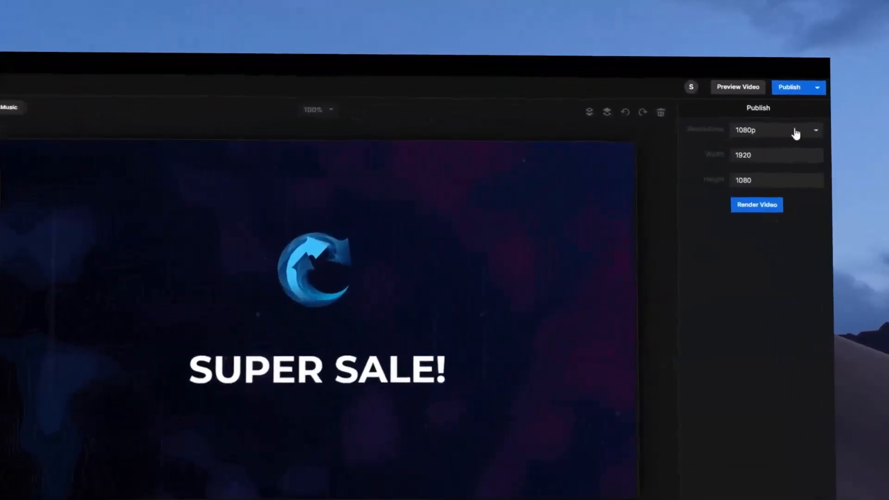
{"action": "left_click", "coordinate": [774, 136]}
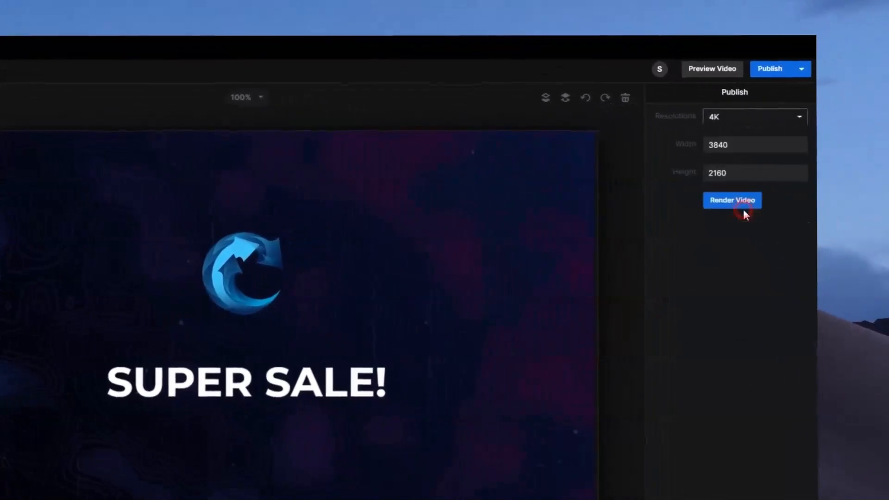
{"action": "left_click", "coordinate": [759, 216]}
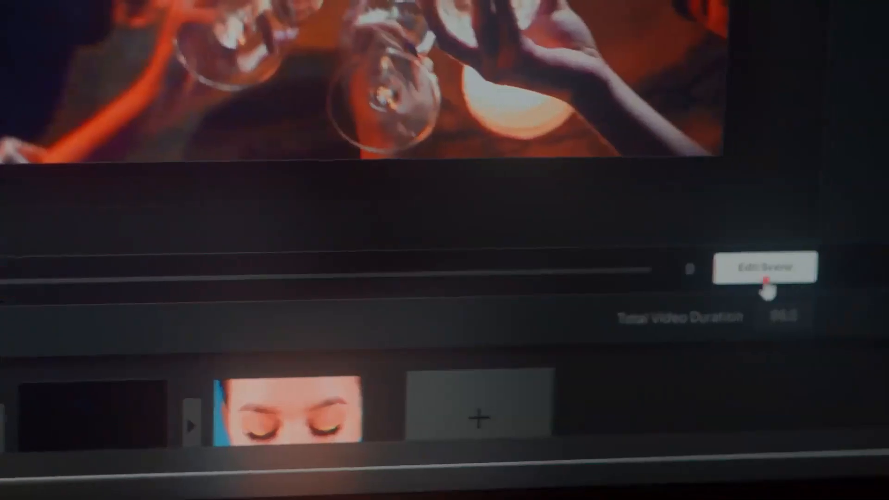
Switch the Welcome scene from preview back to scene editing.
{"action": "left_click", "coordinate": [700, 389]}
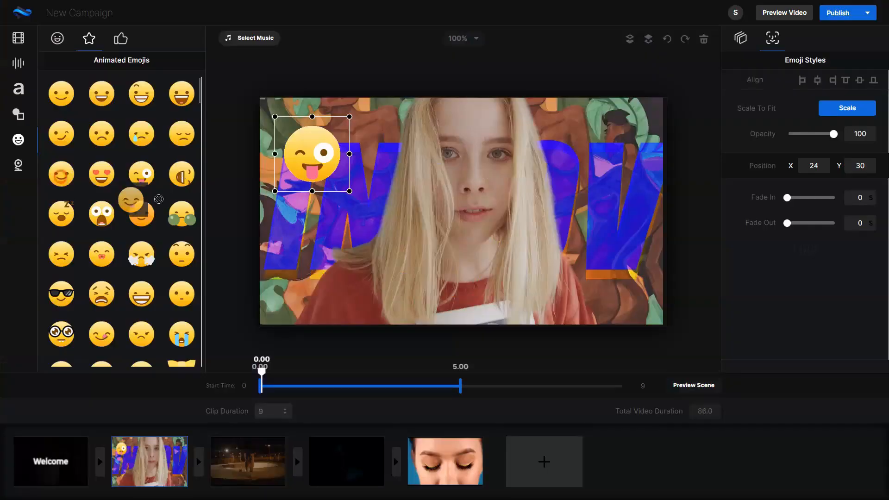
{"action": "left_click", "coordinate": [134, 202]}
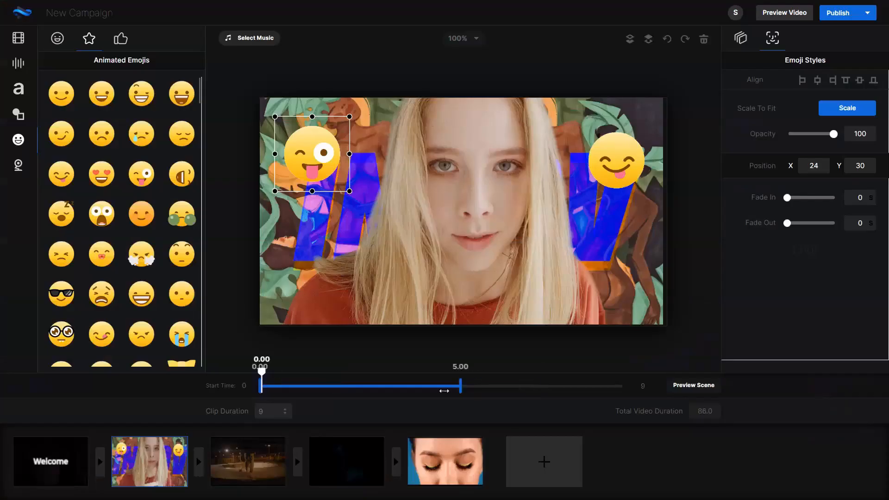
{"action": "left_click", "coordinate": [693, 385]}
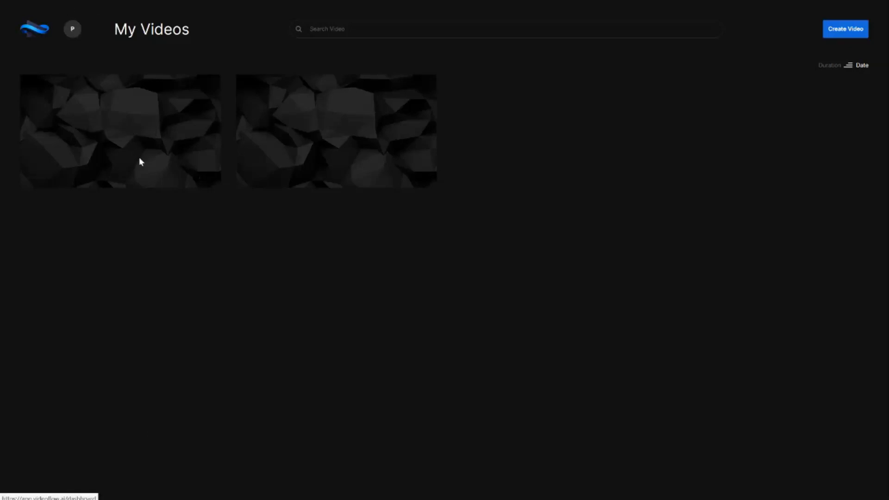
Create a new video from the LOWER THIRD template.
{"action": "left_click", "coordinate": [211, 86]}
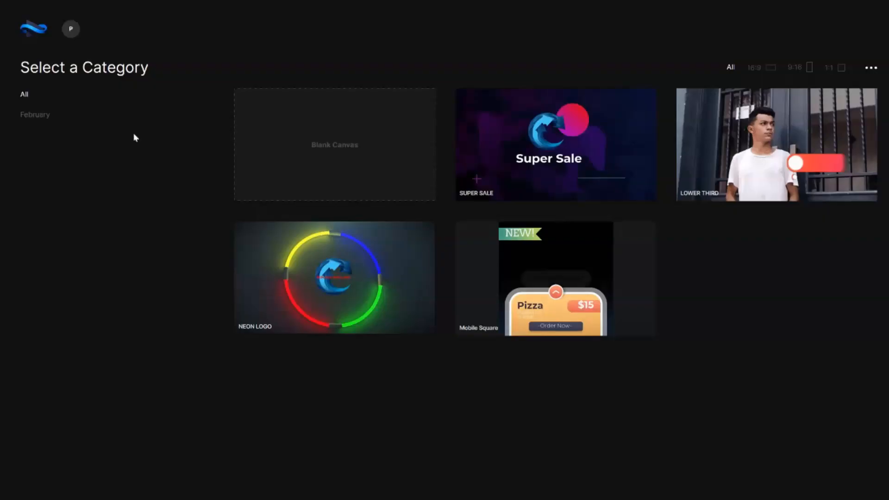
{"action": "mouse_move", "coordinate": [518, 277]}
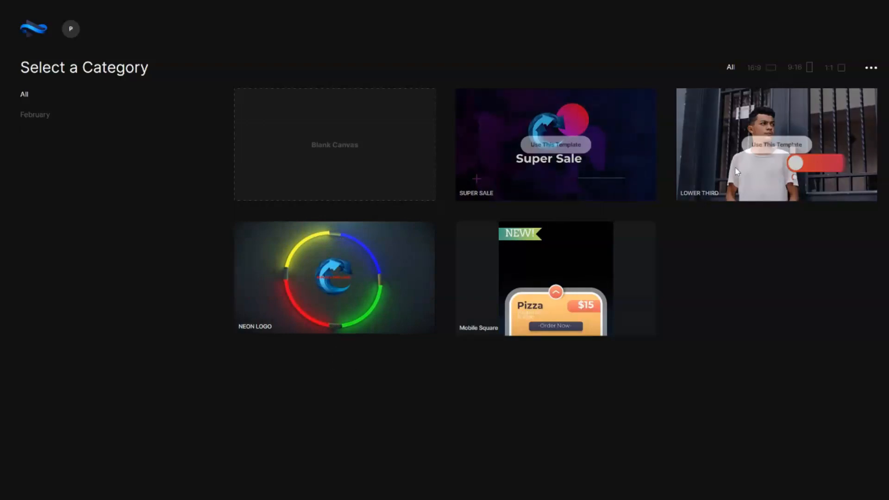
{"action": "mouse_move", "coordinate": [821, 146]}
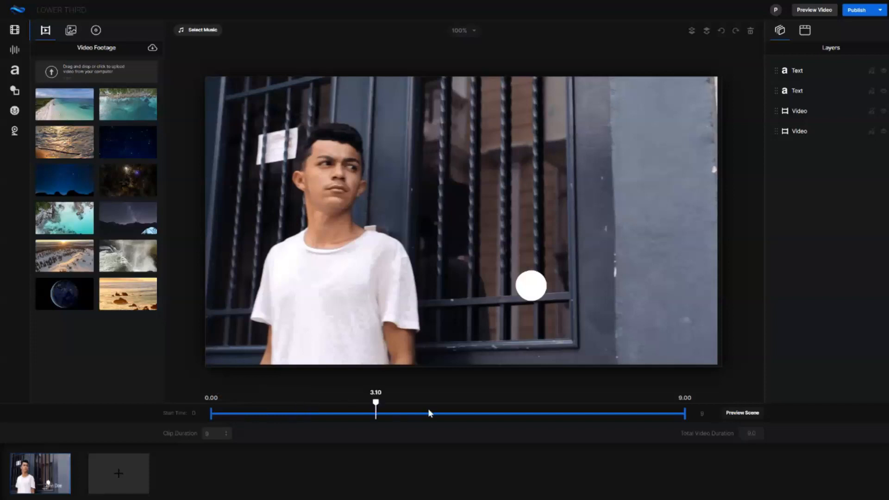
Scrub through the opening scene's timeline and check its clip duration.
{"action": "left_click", "coordinate": [561, 402]}
{"action": "left_click", "coordinate": [242, 402]}
{"action": "left_click", "coordinate": [207, 434]}
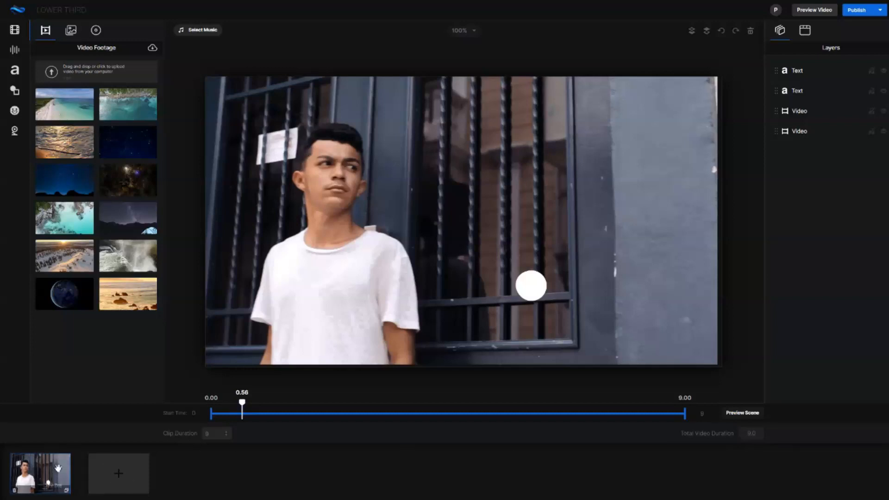
{"action": "mouse_move", "coordinate": [42, 471]}
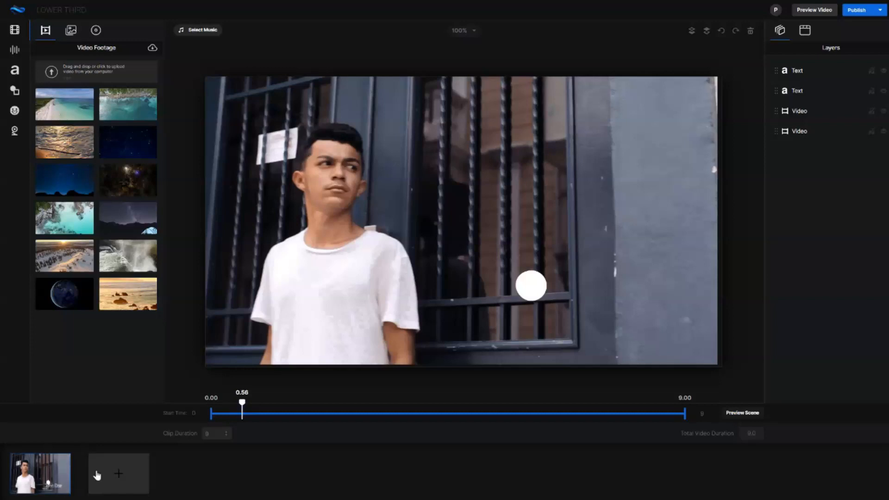
Add a new scene after the opening one and select its Welcome text.
{"action": "left_click", "coordinate": [127, 480]}
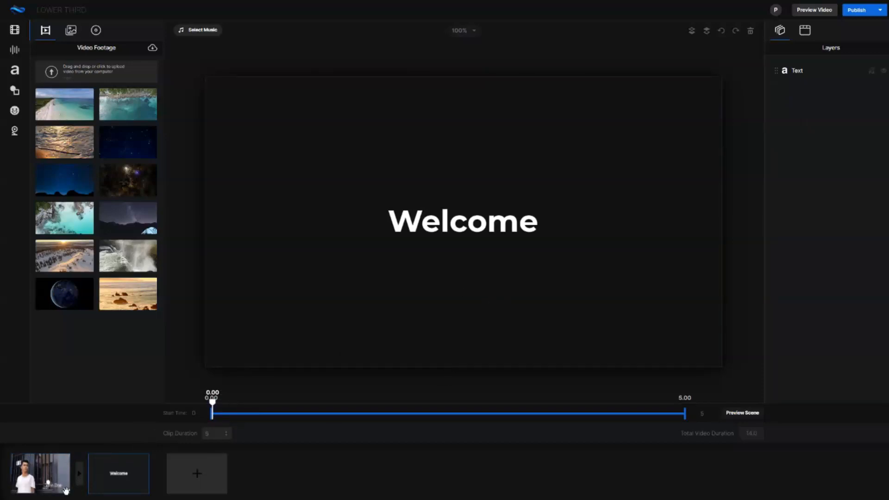
{"action": "left_click", "coordinate": [457, 219]}
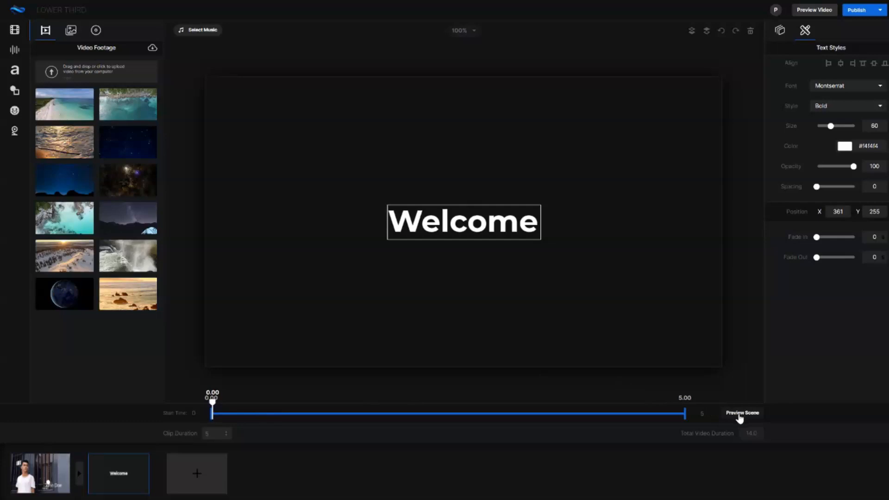
Switch between the photographer scene and the Welcome scene, ending on the photographer scene.
{"action": "left_click", "coordinate": [29, 469]}
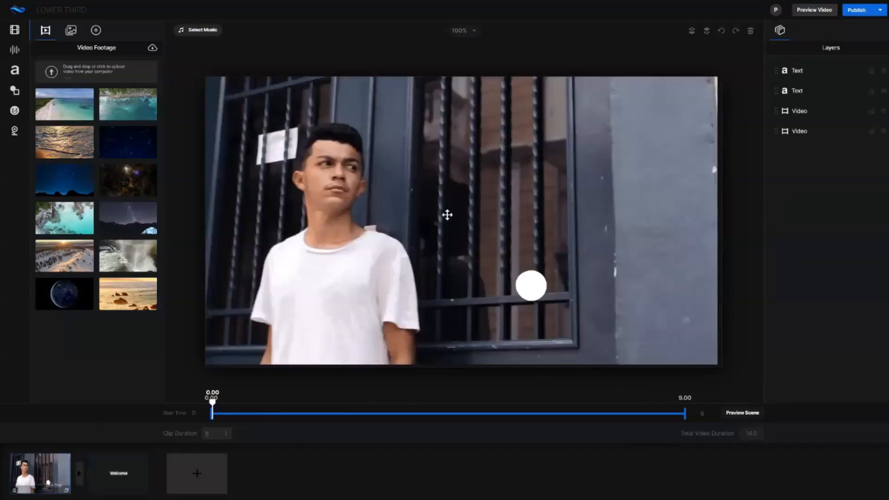
{"action": "left_click", "coordinate": [114, 477]}
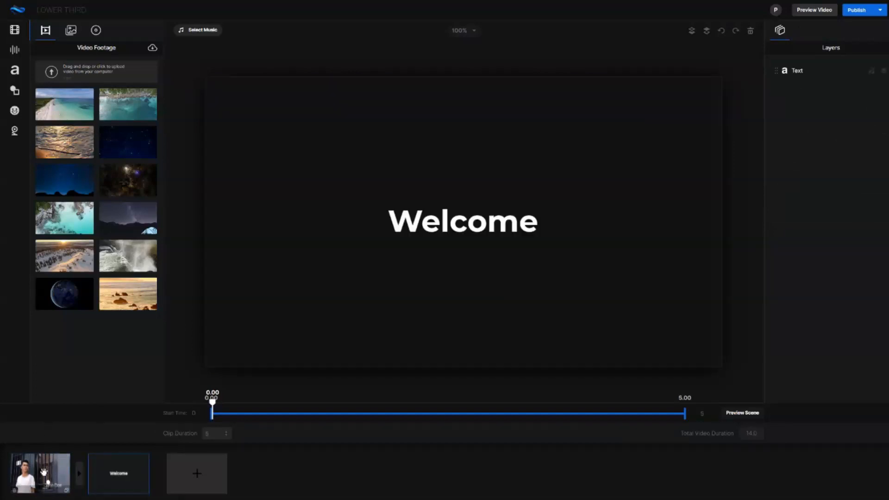
{"action": "left_click", "coordinate": [44, 471]}
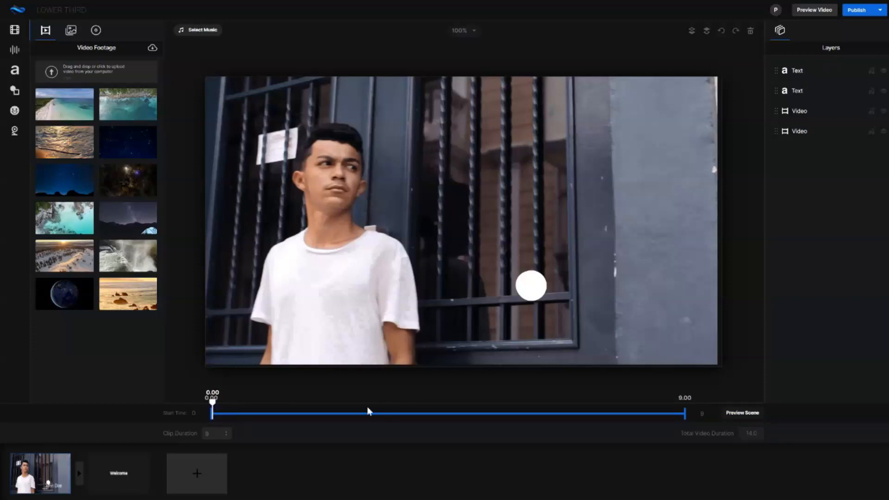
Scrub the photographer scene and examine its two text layers and upper video layer to see which canvas elements they control.
{"action": "left_click_drag", "start_coordinate": [212, 403], "coordinate": [361, 407]}
{"action": "left_click", "coordinate": [794, 72]}
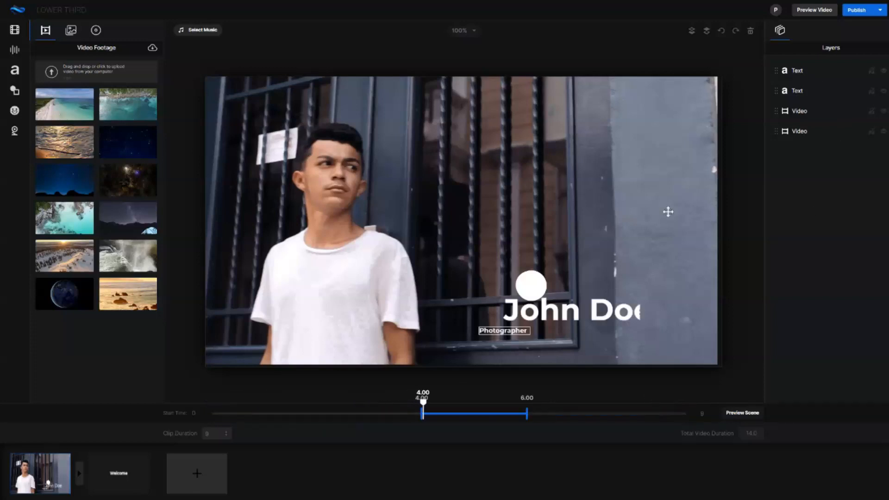
{"action": "left_click", "coordinate": [797, 91]}
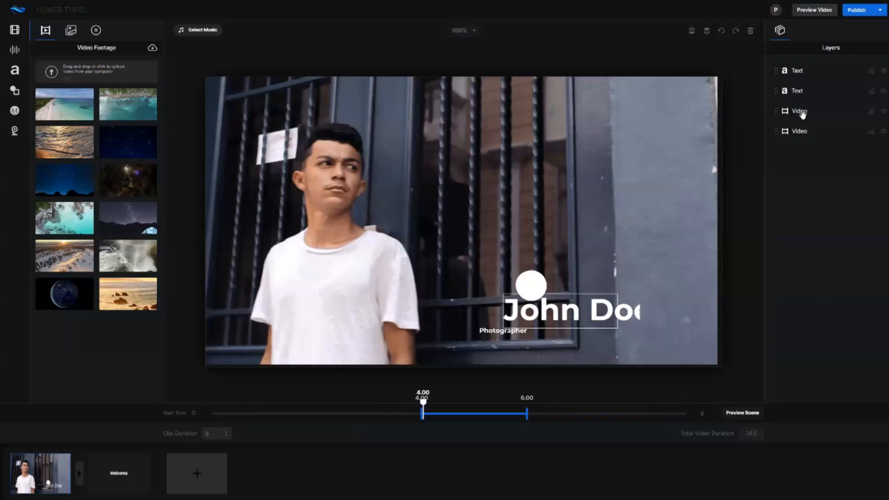
{"action": "left_click", "coordinate": [801, 112]}
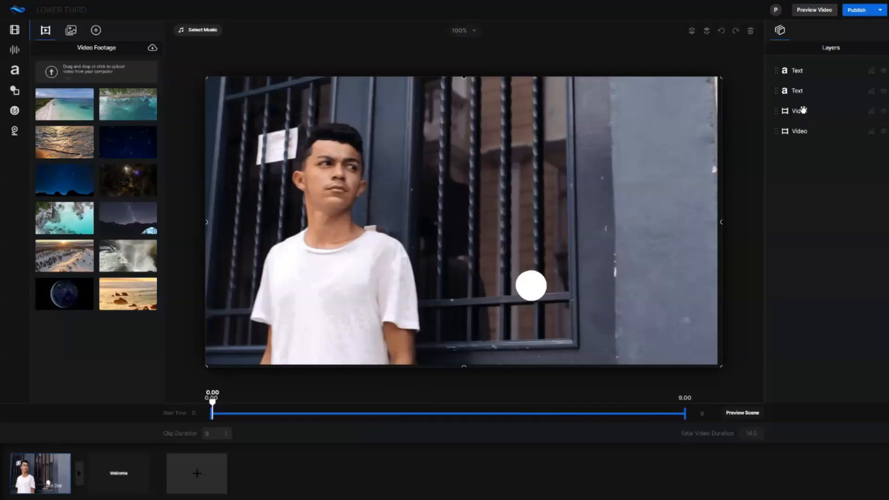
{"action": "left_click", "coordinate": [800, 91]}
{"action": "left_click", "coordinate": [803, 70]}
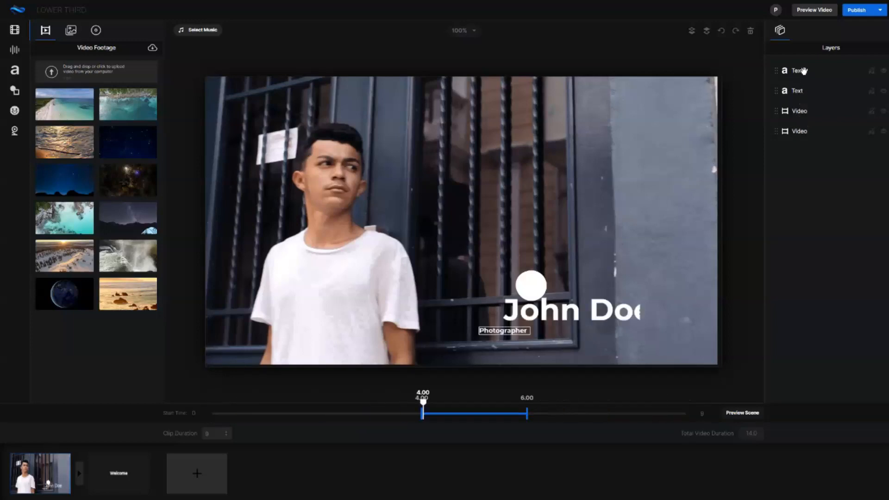
{"action": "left_click", "coordinate": [800, 91]}
{"action": "left_click", "coordinate": [805, 73]}
{"action": "left_click", "coordinate": [798, 90]}
{"action": "left_click", "coordinate": [798, 74]}
{"action": "left_click", "coordinate": [800, 91]}
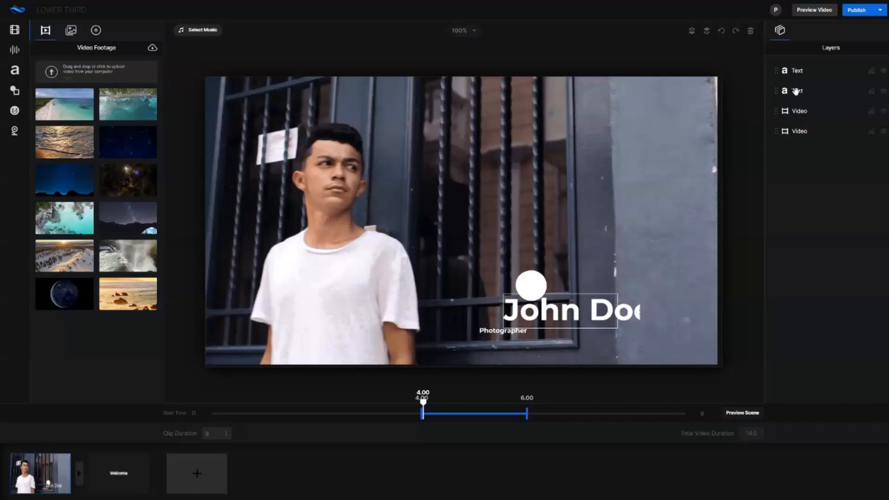
Open the style settings of the large name text and of the background video.
{"action": "double_click", "coordinate": [795, 91]}
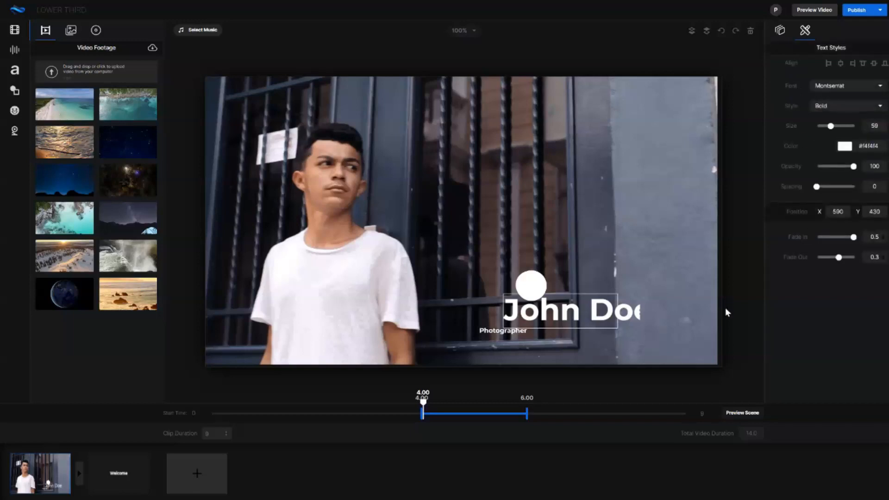
{"action": "left_click", "coordinate": [644, 347]}
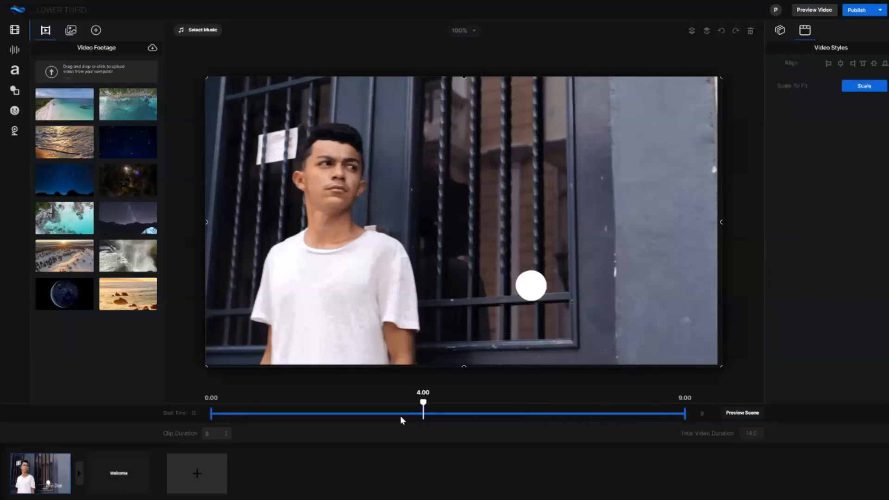
Move to about 5.78 s in the photographer scene and reduce the large name text's size to 37.
{"action": "left_click_drag", "start_coordinate": [423, 402], "coordinate": [517, 403]}
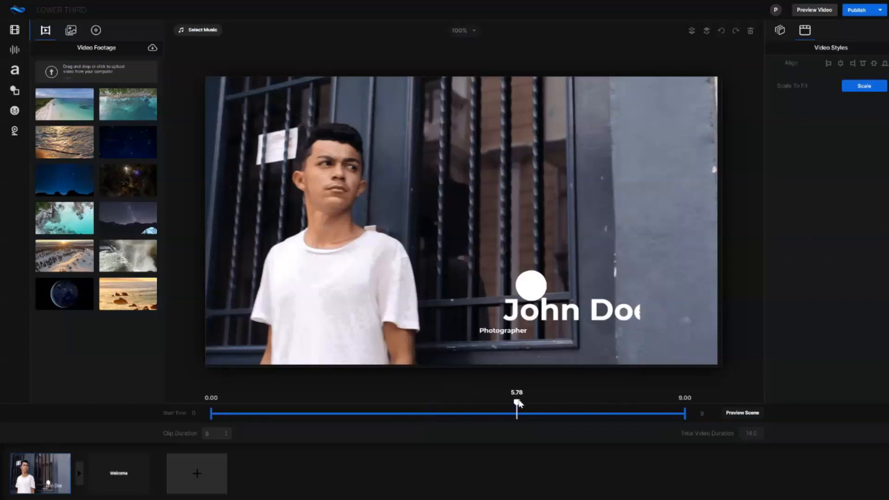
{"action": "left_click", "coordinate": [590, 306]}
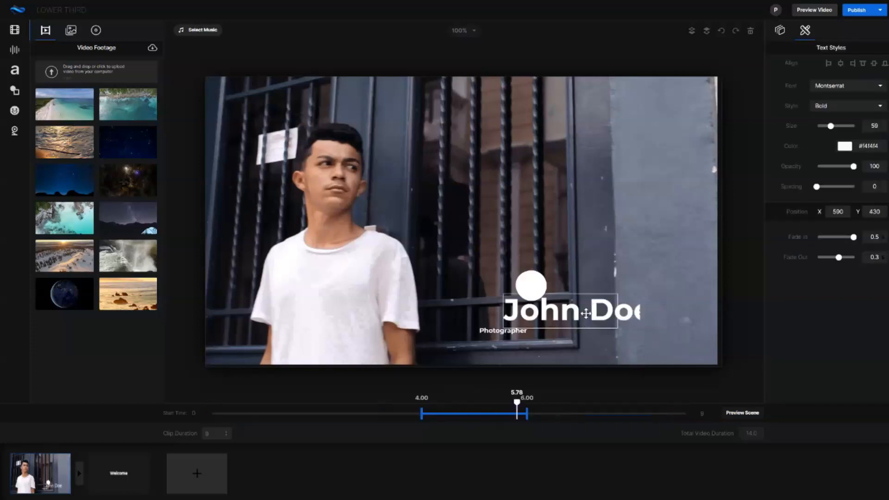
{"action": "double_click", "coordinate": [560, 318]}
{"action": "left_click", "coordinate": [509, 317]}
{"action": "left_click_drag", "start_coordinate": [504, 309], "coordinate": [654, 307]}
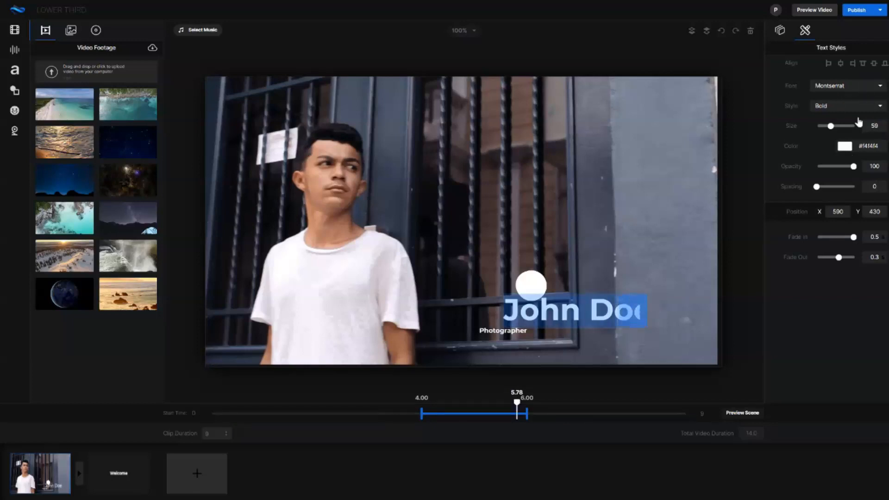
{"action": "left_click_drag", "start_coordinate": [833, 129], "coordinate": [824, 131]}
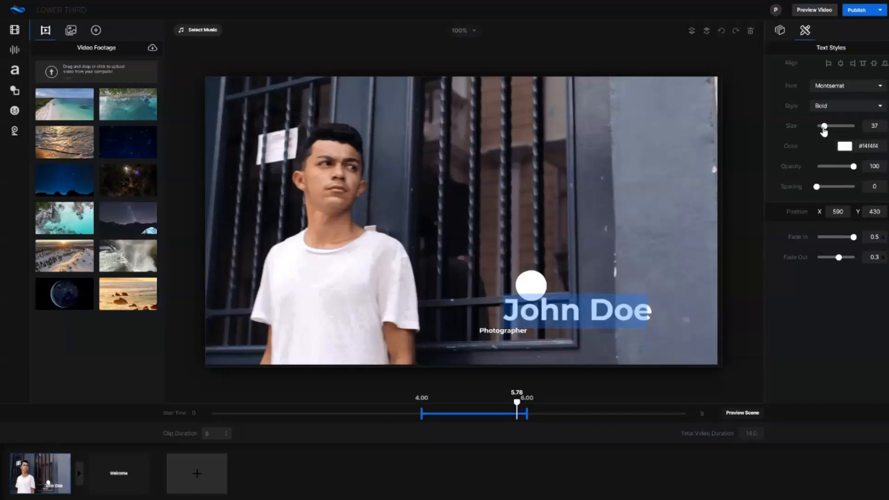
Examine the name text's font choices and scrub across its time range to check when it appears.
{"action": "left_click", "coordinate": [840, 88]}
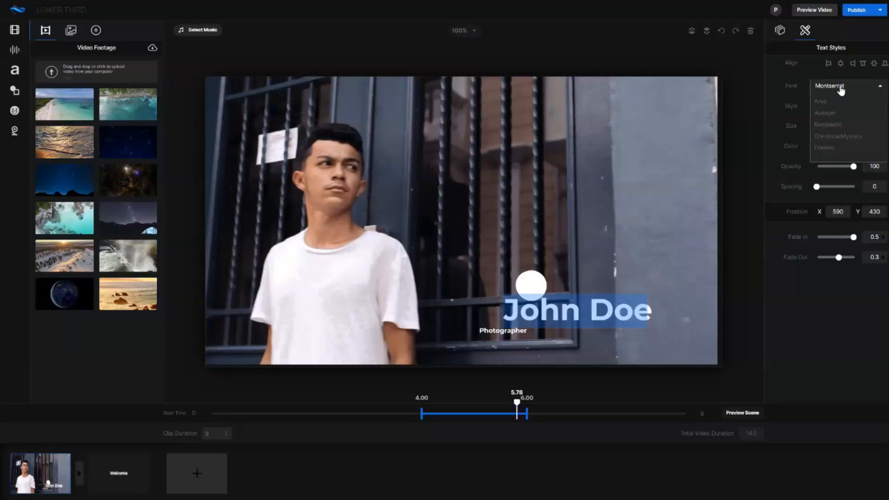
{"action": "left_click", "coordinate": [840, 88]}
{"action": "left_click", "coordinate": [828, 64]}
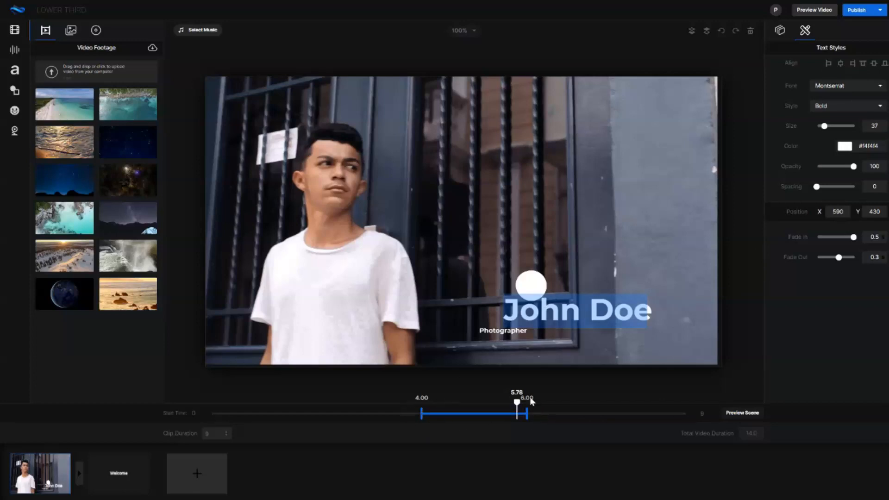
{"action": "left_click_drag", "start_coordinate": [514, 404], "coordinate": [419, 406]}
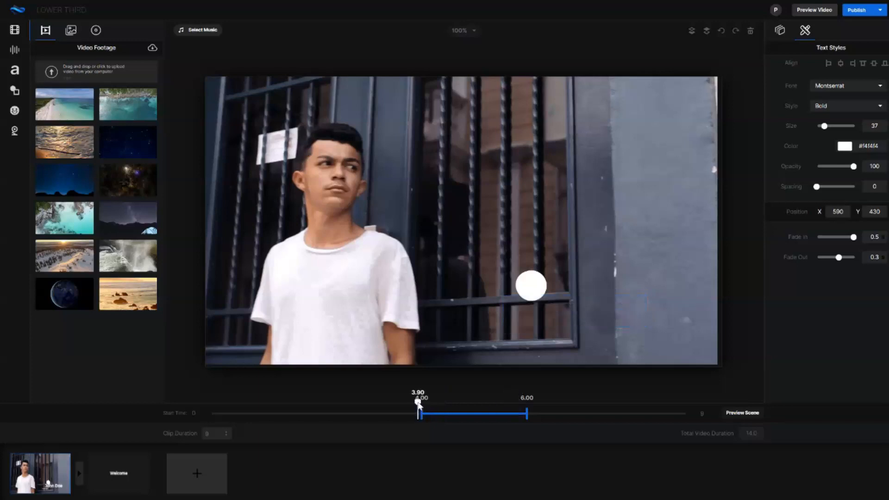
{"action": "mouse_move", "coordinate": [474, 401]}
{"action": "left_mouse_down"}
{"action": "mouse_move", "coordinate": [536, 404]}
{"action": "mouse_move", "coordinate": [486, 403]}
{"action": "left_mouse_up"}
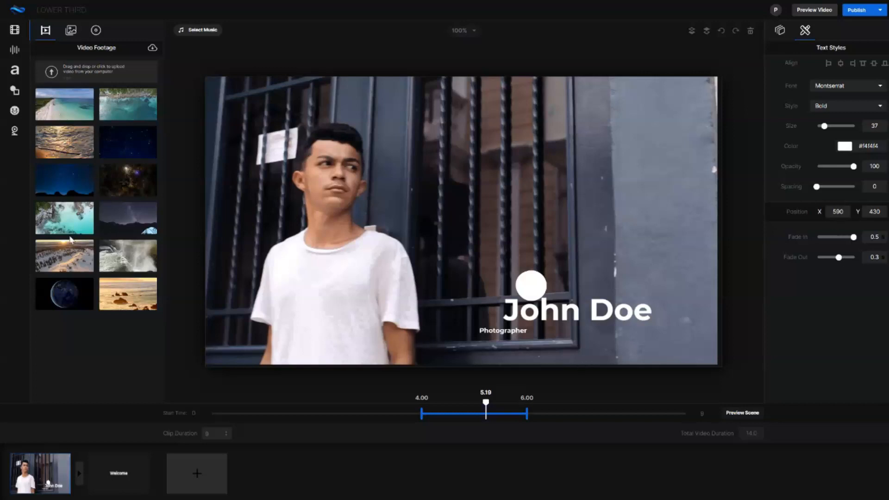
Preview the first two transitions available between the photographer and Welcome scenes and apply Cross Wrap.
{"action": "left_click", "coordinate": [131, 467]}
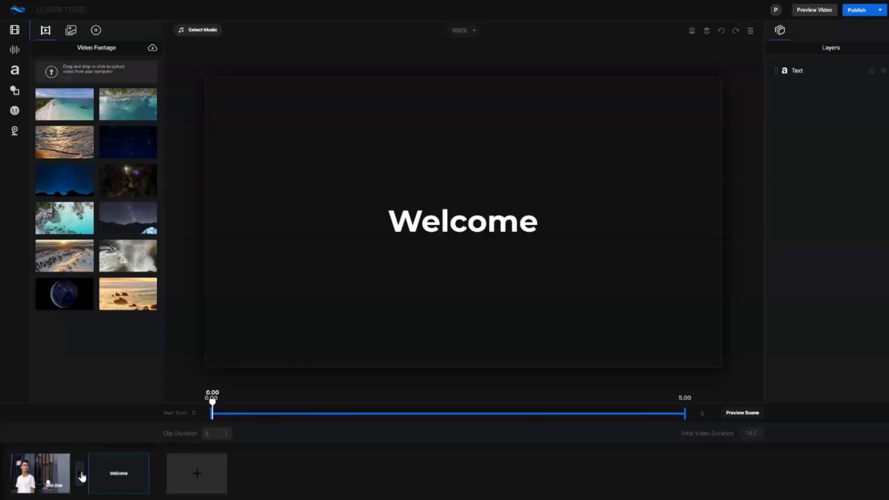
{"action": "left_click", "coordinate": [79, 475]}
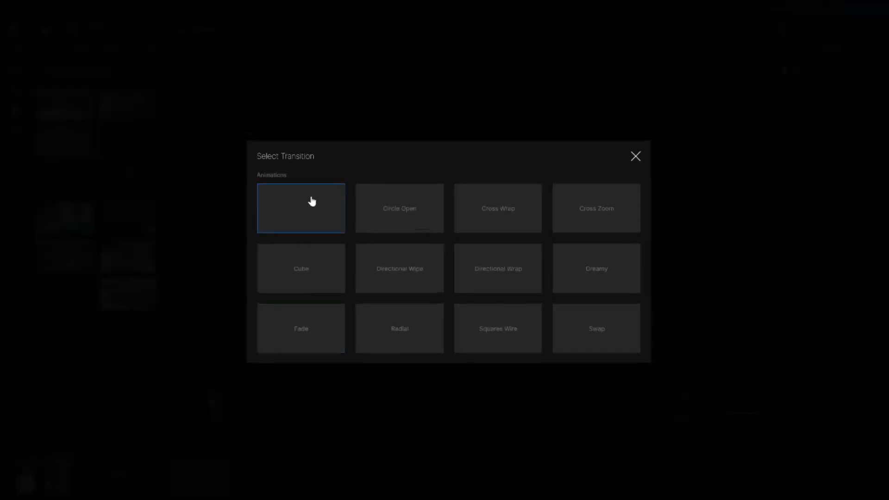
{"action": "mouse_move", "coordinate": [327, 206]}
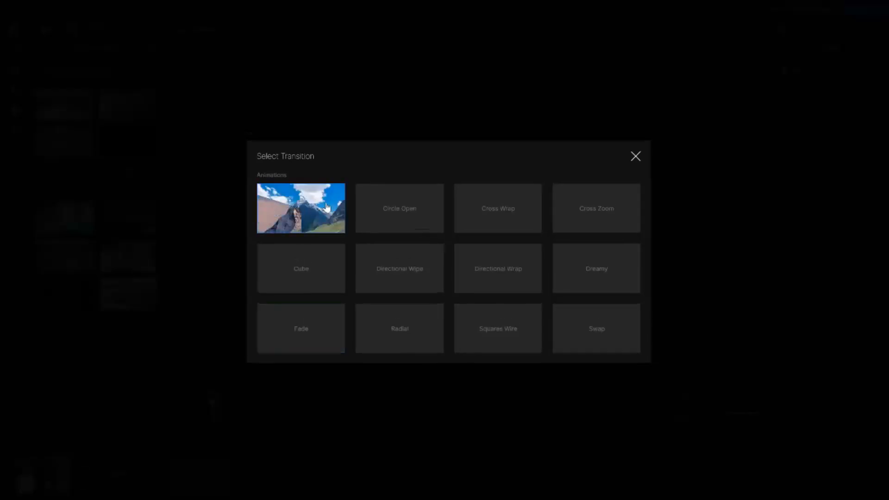
{"action": "mouse_move", "coordinate": [396, 209]}
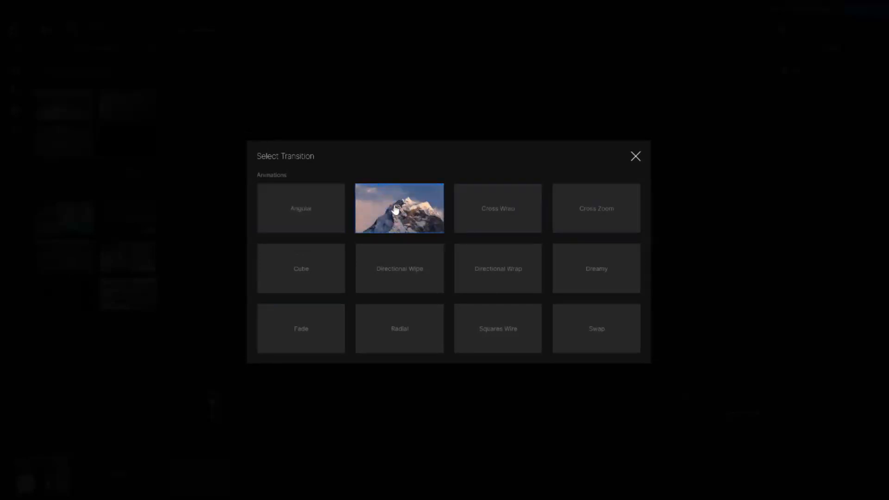
{"action": "left_click", "coordinate": [517, 219]}
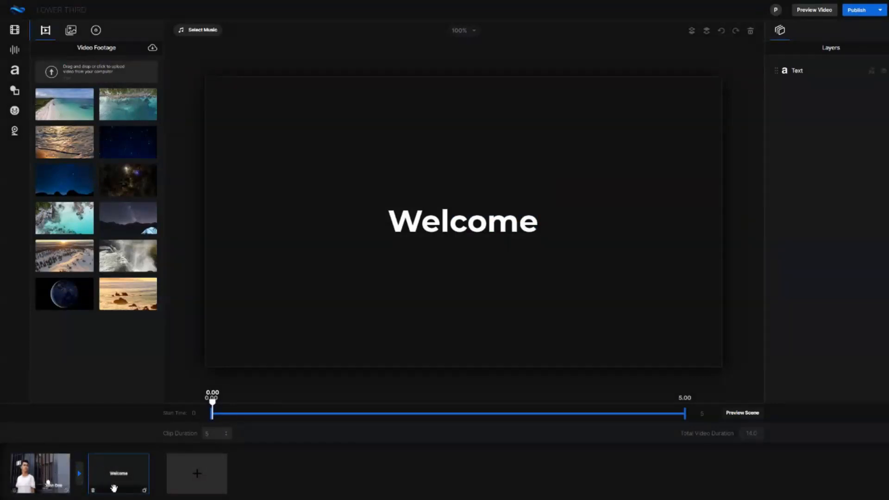
Inspect the Welcome text, and the name text, Photographer text and circle in the photographer scene at about 4.85 s.
{"action": "left_click", "coordinate": [479, 224]}
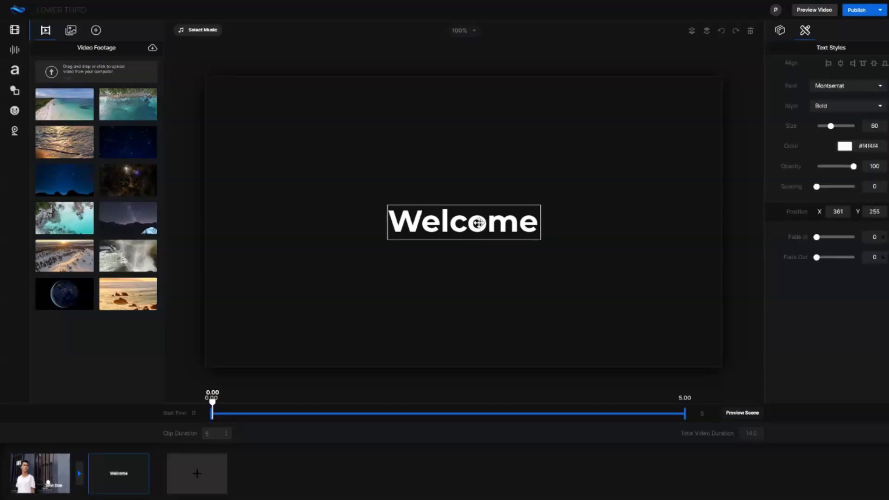
{"action": "left_click", "coordinate": [51, 458]}
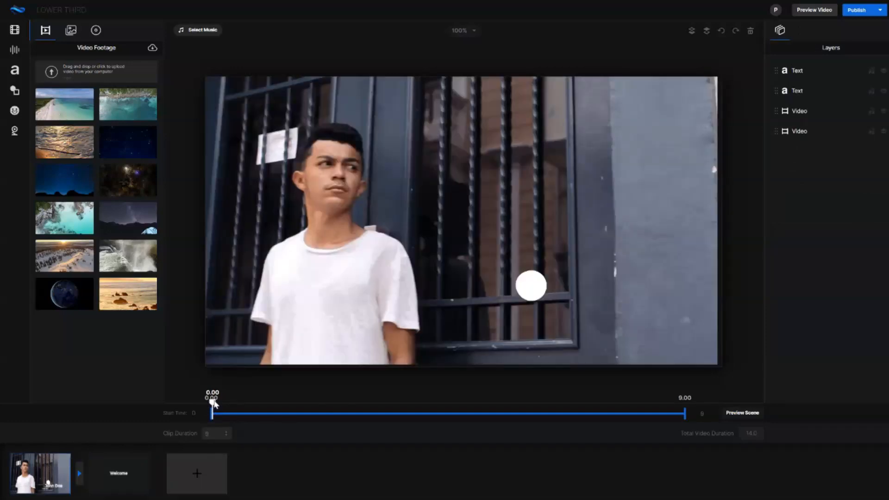
{"action": "left_click_drag", "start_coordinate": [214, 404], "coordinate": [468, 403]}
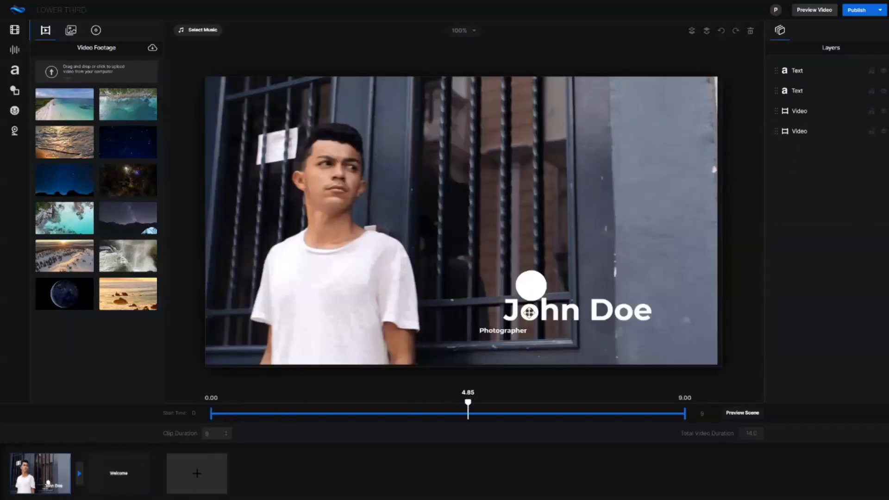
{"action": "left_click", "coordinate": [529, 313]}
{"action": "left_click", "coordinate": [493, 331]}
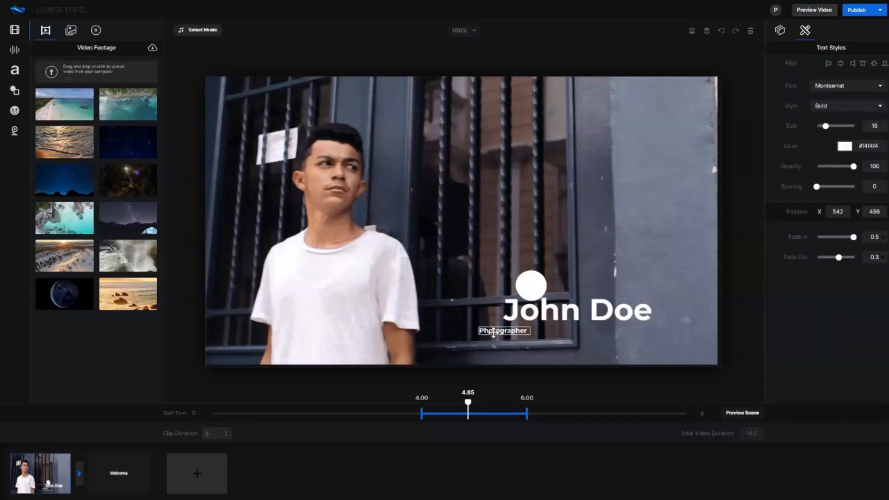
{"action": "left_click", "coordinate": [529, 284]}
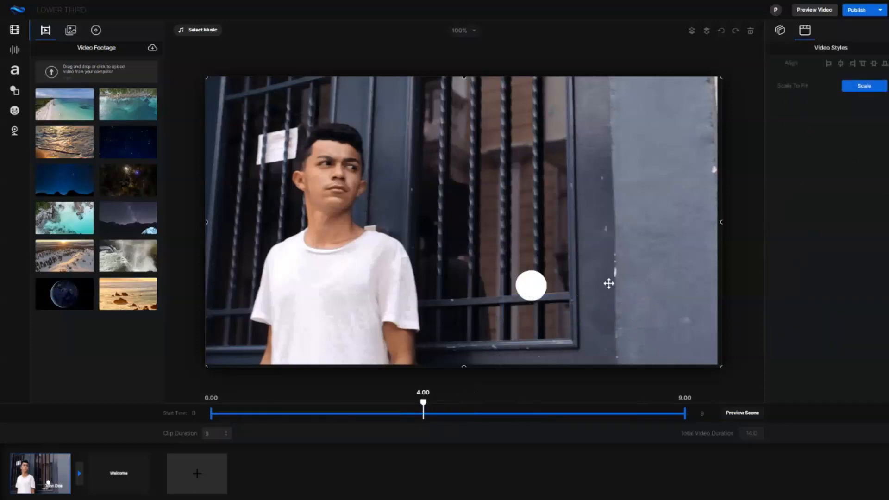
Preview the photographer scene and return to editing it.
{"action": "left_click", "coordinate": [743, 413]}
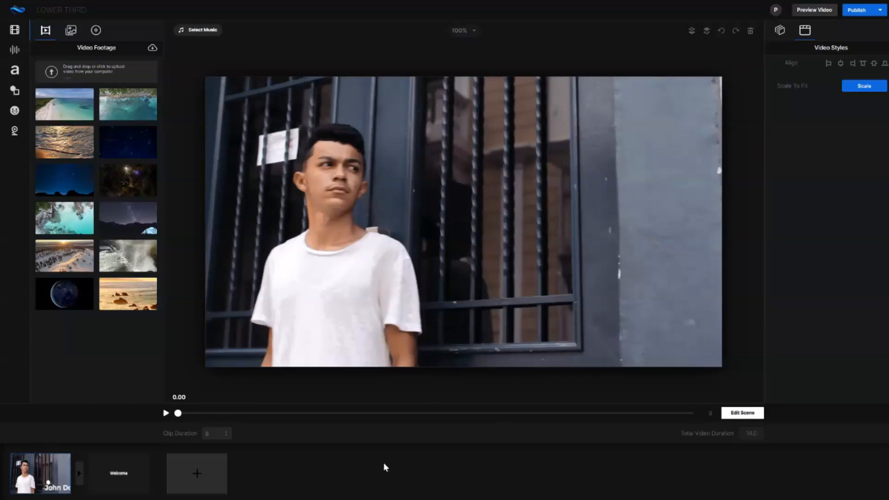
{"action": "left_click", "coordinate": [744, 415]}
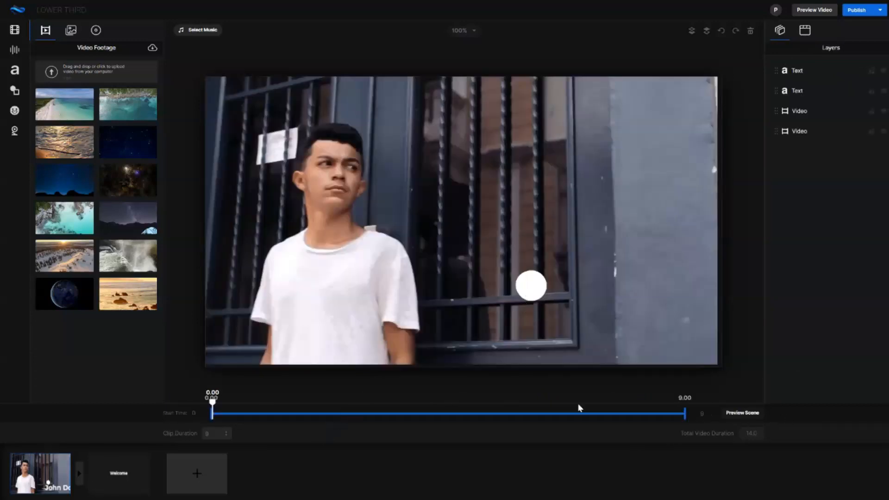
Open the Welcome scene and set its clip duration to 1 second.
{"action": "left_click", "coordinate": [110, 468]}
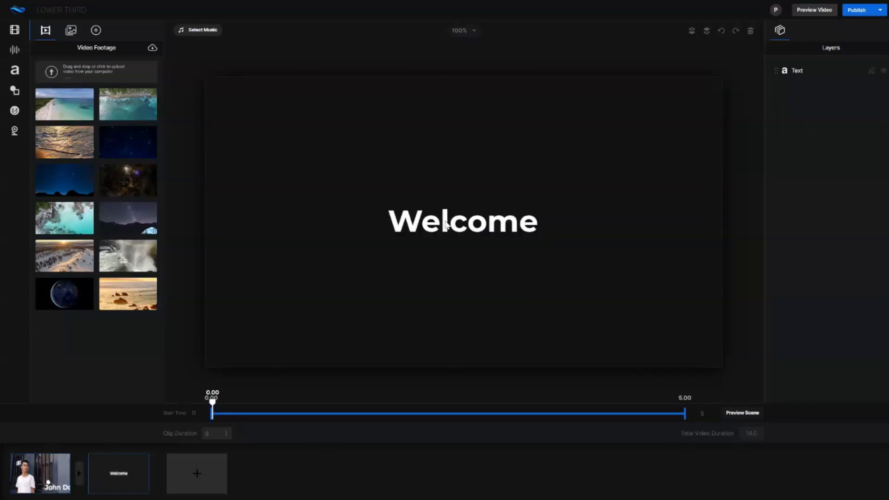
{"action": "left_click", "coordinate": [445, 221]}
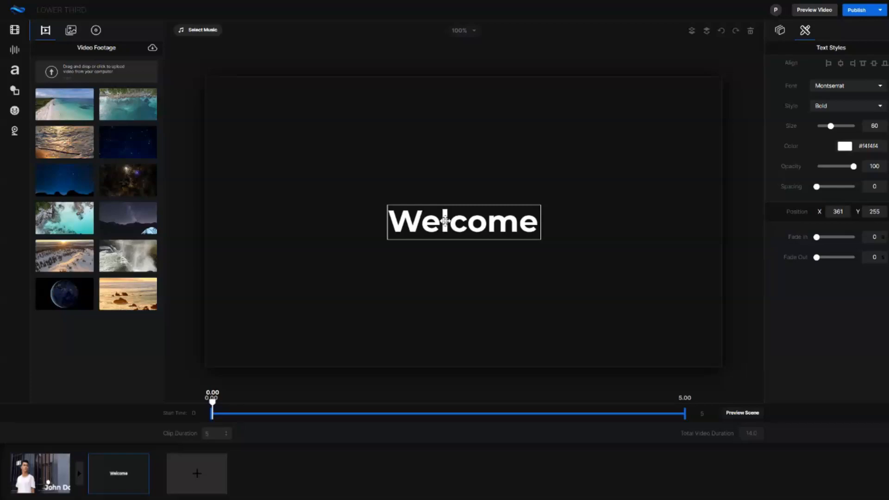
{"action": "key", "text": "Delete"}
{"action": "left_click", "coordinate": [500, 236]}
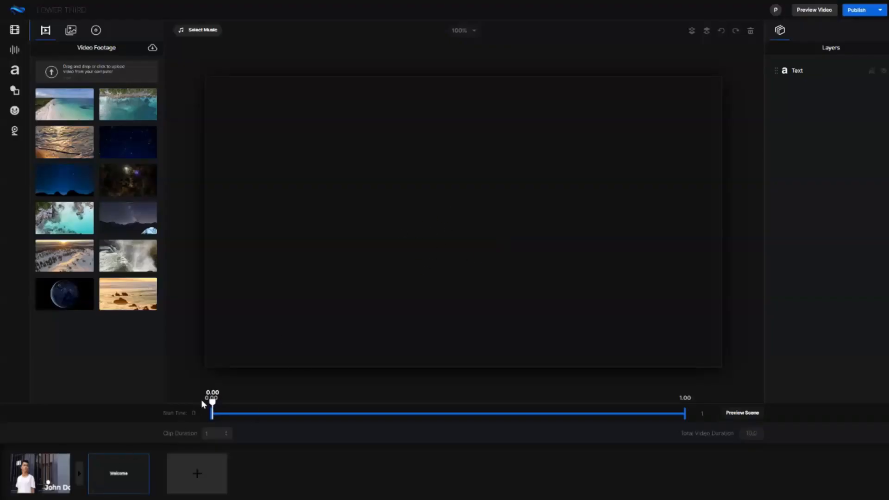
{"action": "left_click", "coordinate": [129, 466]}
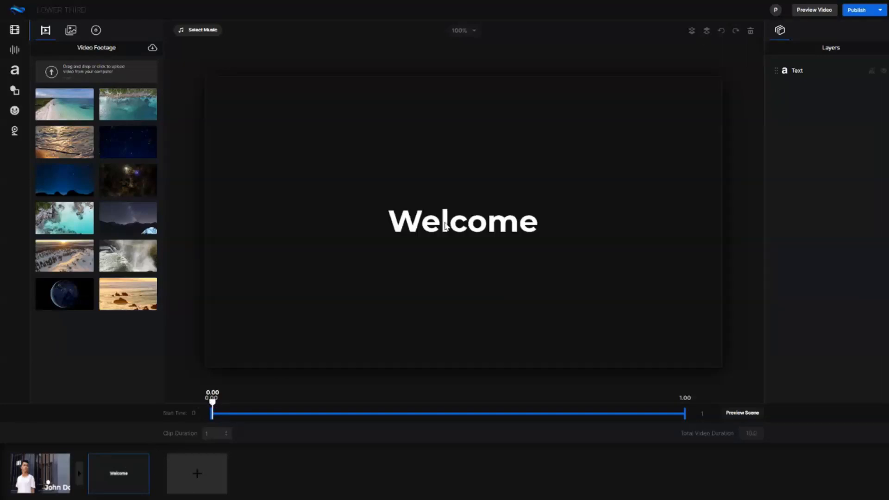
Replace the Welcome text with "My Portfolio" and move it to X 303, Y 260.
{"action": "double_click", "coordinate": [463, 225]}
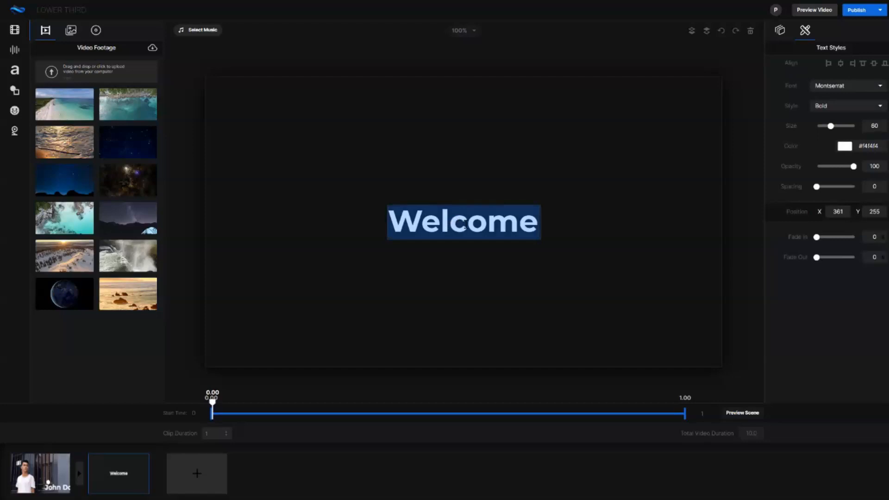
{"action": "type", "text": "mY pOR"}
{"action": "key", "text": "BackSpace"}
{"action": "key", "text": "BackSpace"}
{"action": "key", "text": "BackSpace"}
{"action": "key", "text": "BackSpace"}
{"action": "key", "text": "BackSpace"}
{"action": "key", "text": "BackSpace"}
{"action": "type", "text": "My Portfolio"}
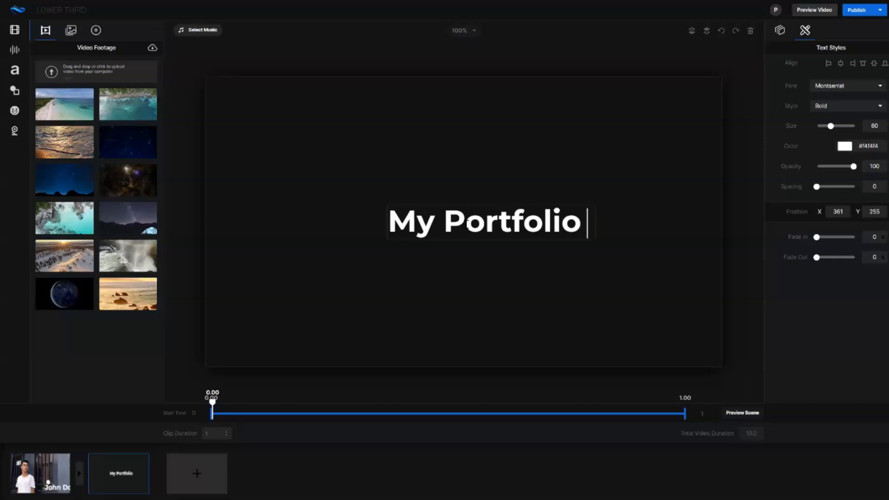
{"action": "left_click", "coordinate": [491, 245]}
{"action": "left_click", "coordinate": [469, 233]}
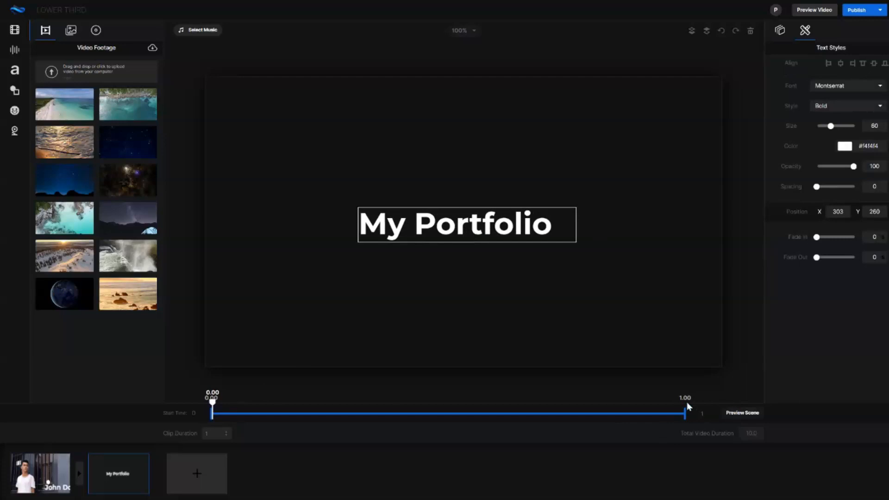
Set the My Portfolio scene's clip duration to 3 seconds and adjust the text's fade-in and fade-out.
{"action": "left_click_drag", "start_coordinate": [214, 406], "coordinate": [521, 408]}
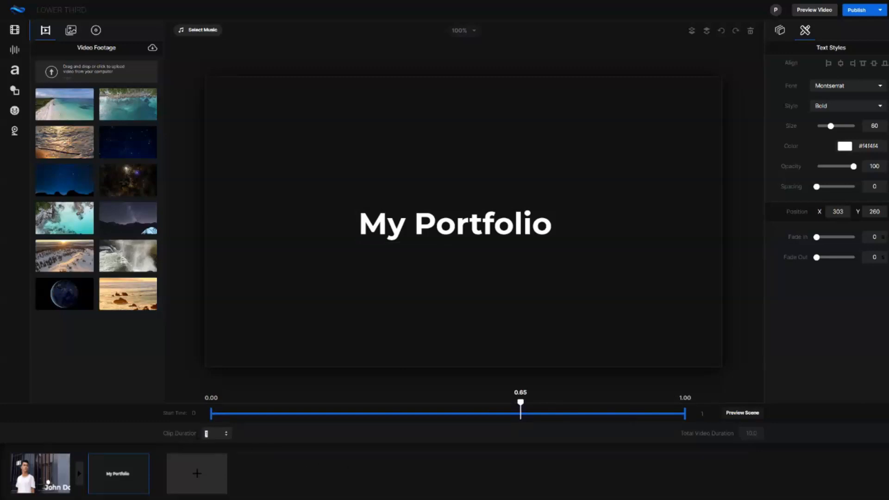
{"action": "left_click", "coordinate": [265, 437]}
{"action": "left_click", "coordinate": [503, 214]}
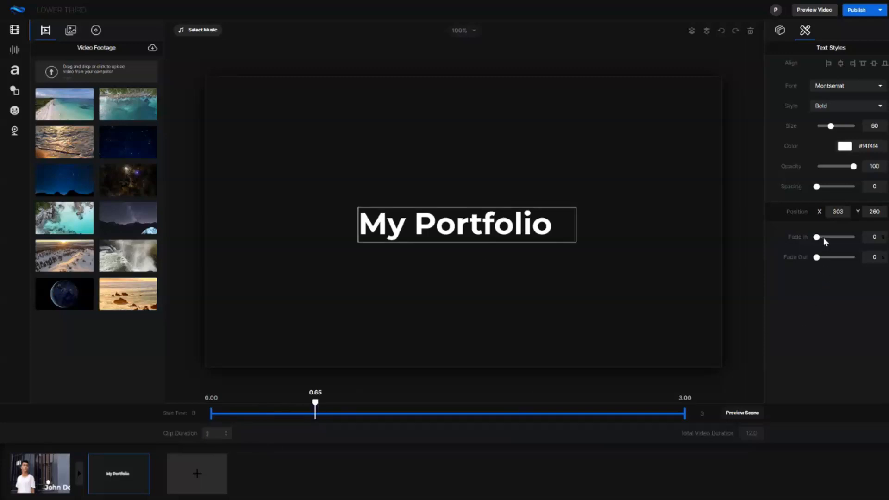
{"action": "left_click_drag", "start_coordinate": [817, 239], "coordinate": [834, 257]}
{"action": "left_click", "coordinate": [315, 354]}
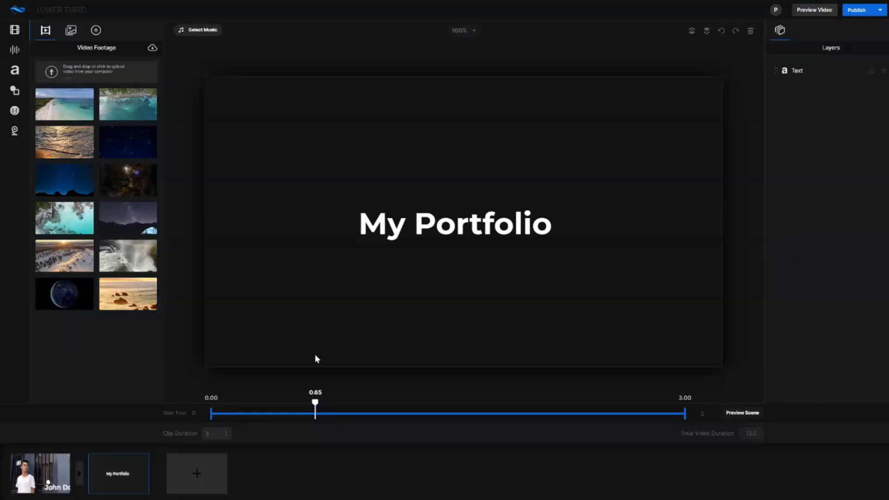
Add a white square to the My Portfolio scene, scale it to fit the canvas and show the scene's layers.
{"action": "left_click", "coordinate": [15, 50]}
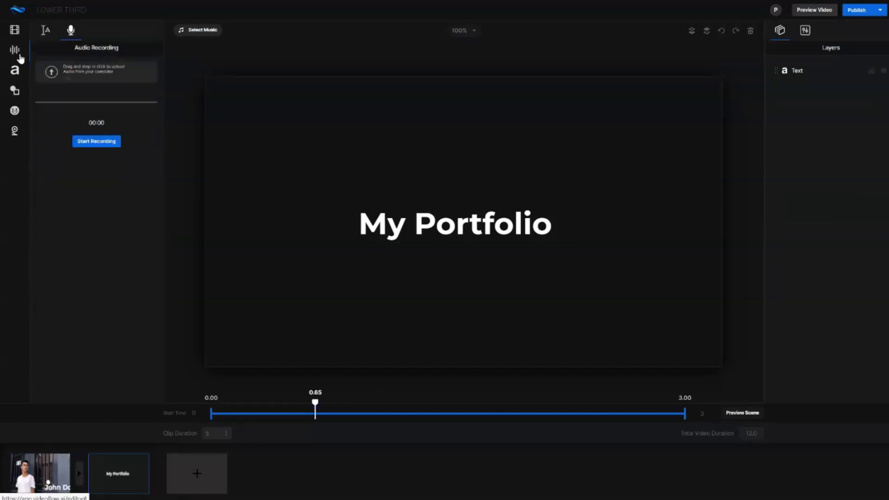
{"action": "left_click", "coordinate": [16, 95]}
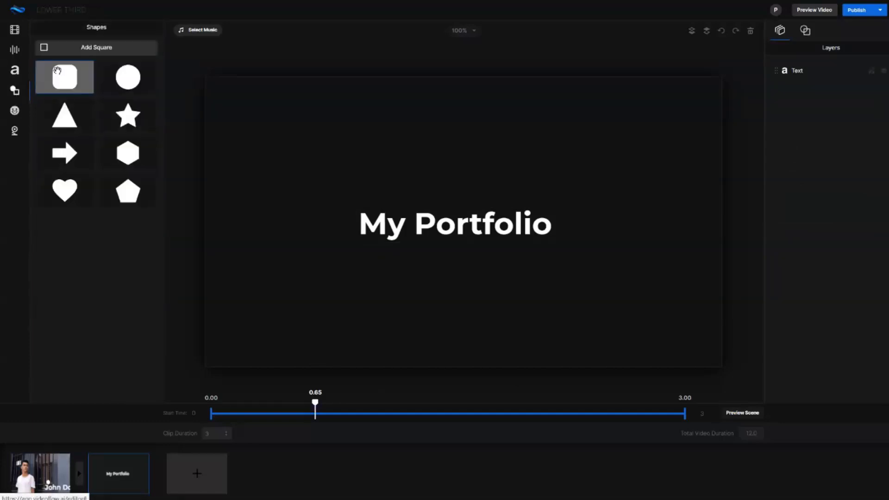
{"action": "left_click", "coordinate": [96, 56]}
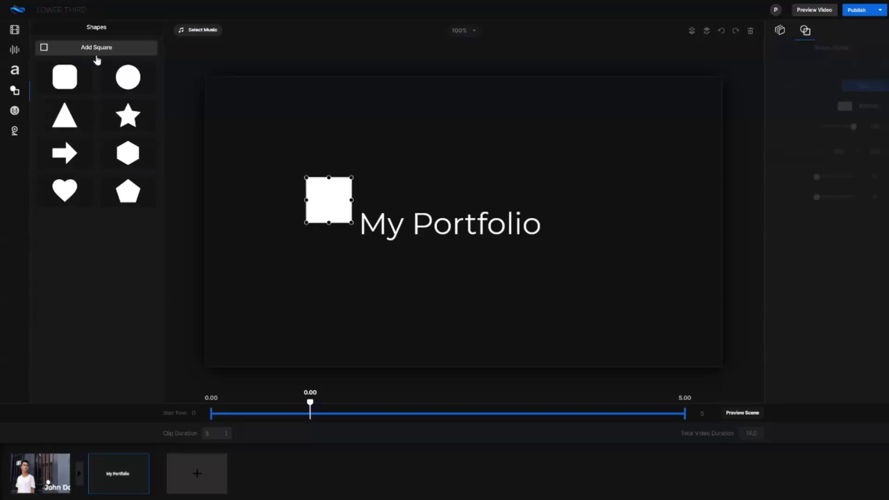
{"action": "left_click_drag", "start_coordinate": [313, 197], "coordinate": [210, 90]}
{"action": "left_click", "coordinate": [864, 86]}
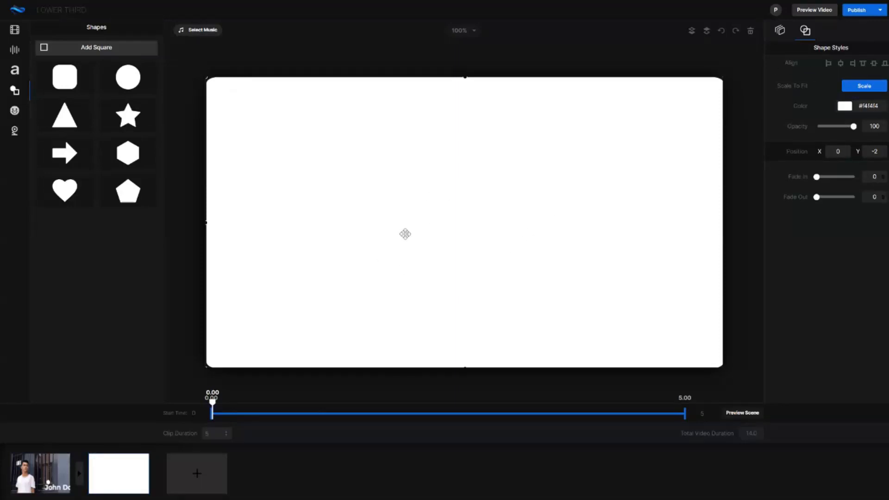
{"action": "left_click", "coordinate": [780, 30]}
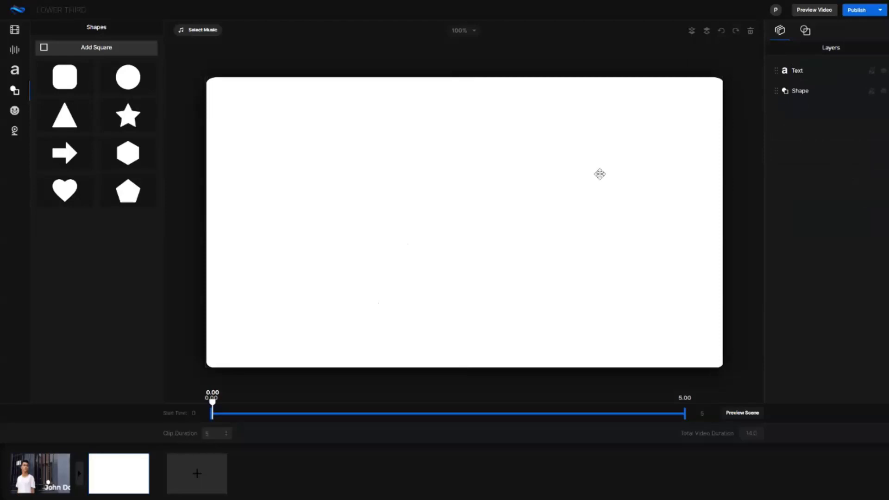
Recolor the My Portfolio text to black (000000).
{"action": "left_click", "coordinate": [443, 228]}
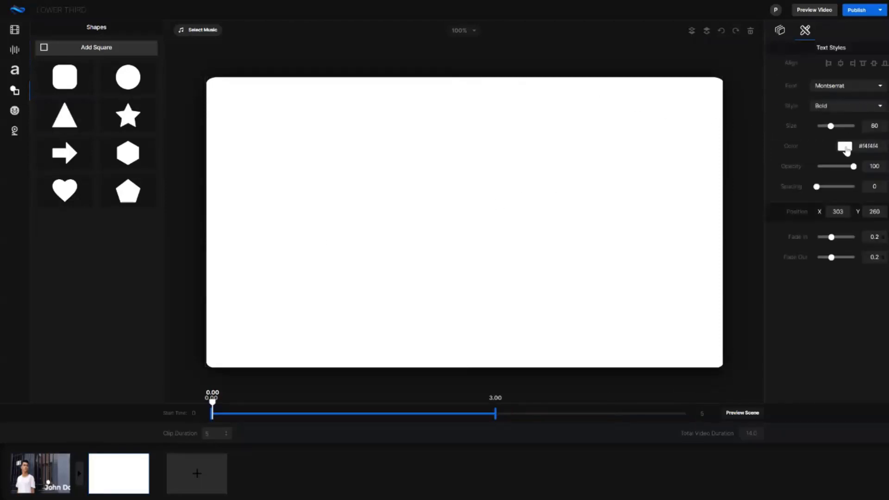
{"action": "left_click", "coordinate": [845, 147]}
{"action": "left_click_drag", "start_coordinate": [811, 211], "coordinate": [790, 228]}
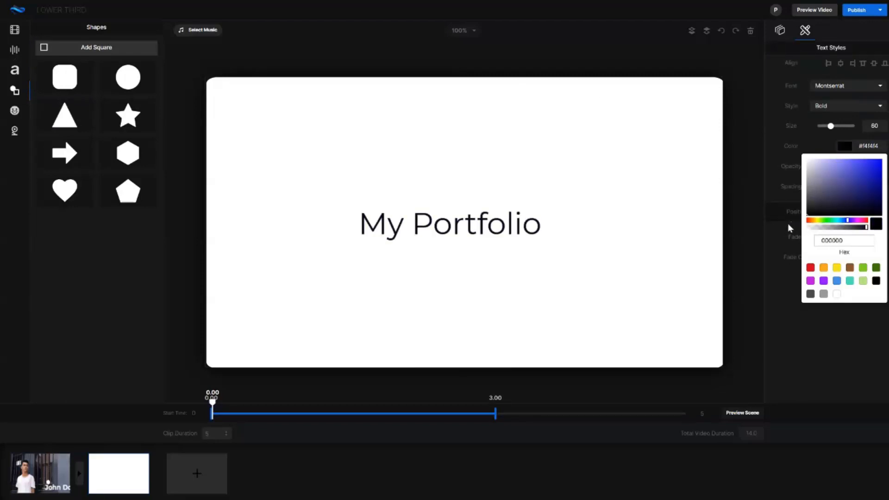
{"action": "left_click", "coordinate": [625, 392]}
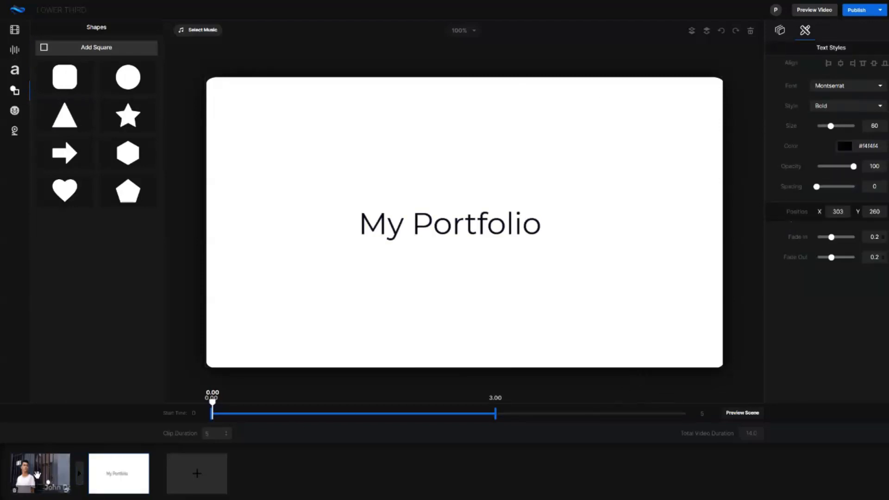
Apply the Cross Wrap transition between the first scene and the My Portfolio scene.
{"action": "left_click", "coordinate": [79, 476]}
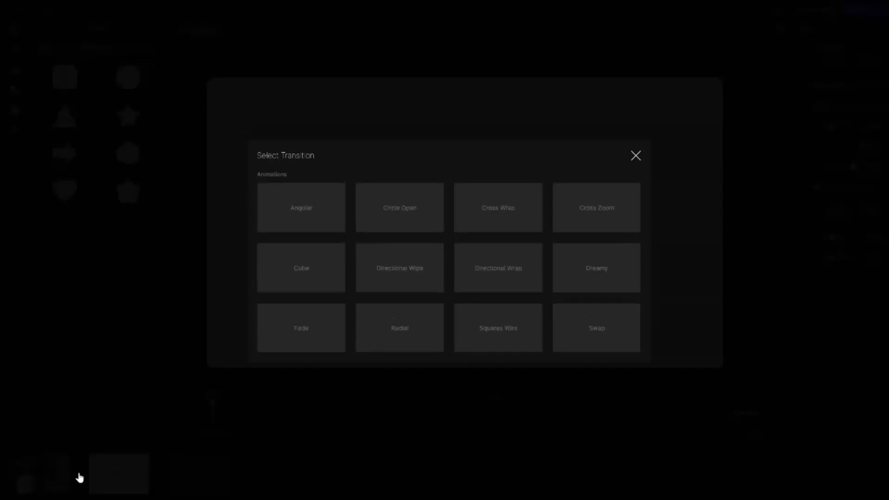
{"action": "left_click", "coordinate": [488, 208]}
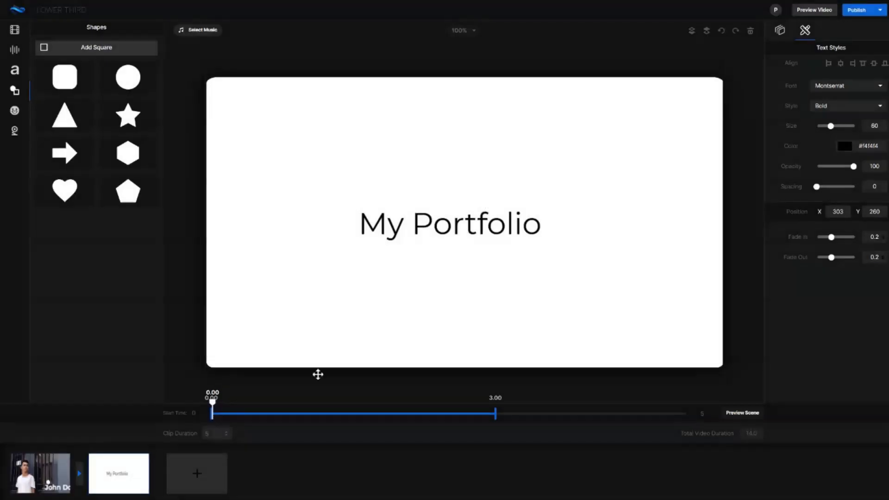
{"action": "left_click", "coordinate": [120, 472]}
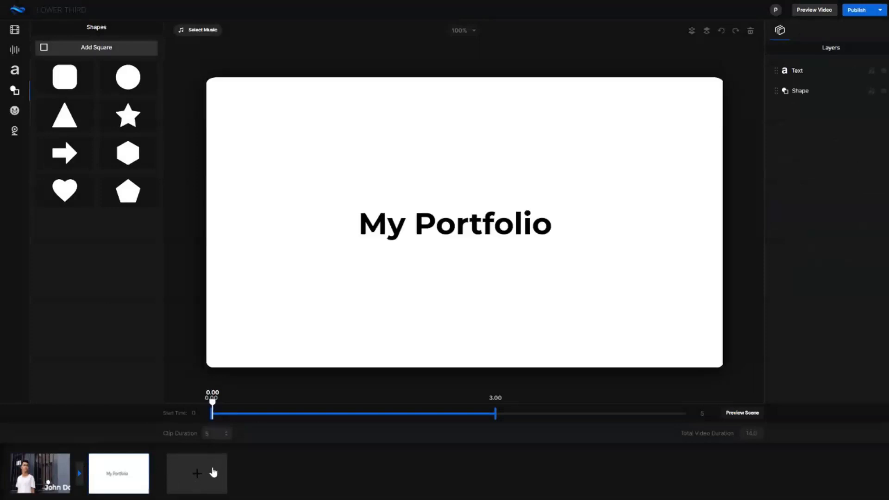
Add a third scene after My Portfolio and delete its Welcome text.
{"action": "left_click", "coordinate": [213, 473]}
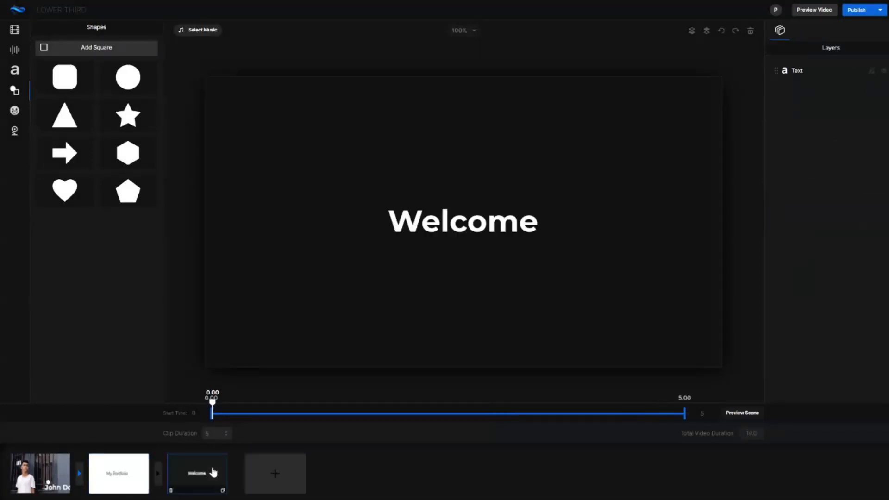
{"action": "left_click", "coordinate": [503, 221]}
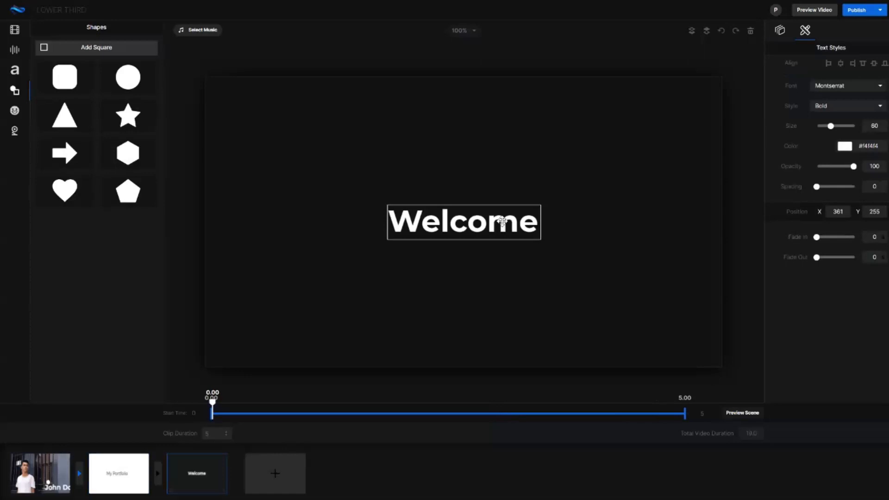
{"action": "left_click", "coordinate": [750, 32]}
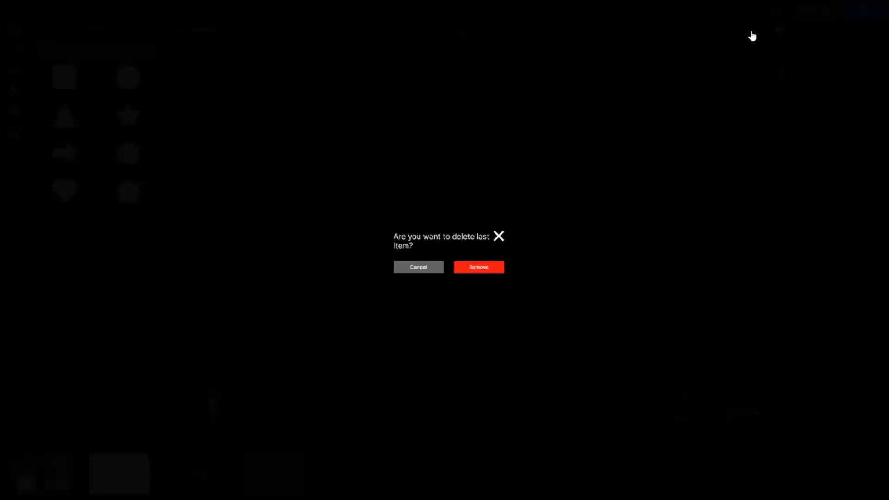
{"action": "left_click", "coordinate": [469, 270]}
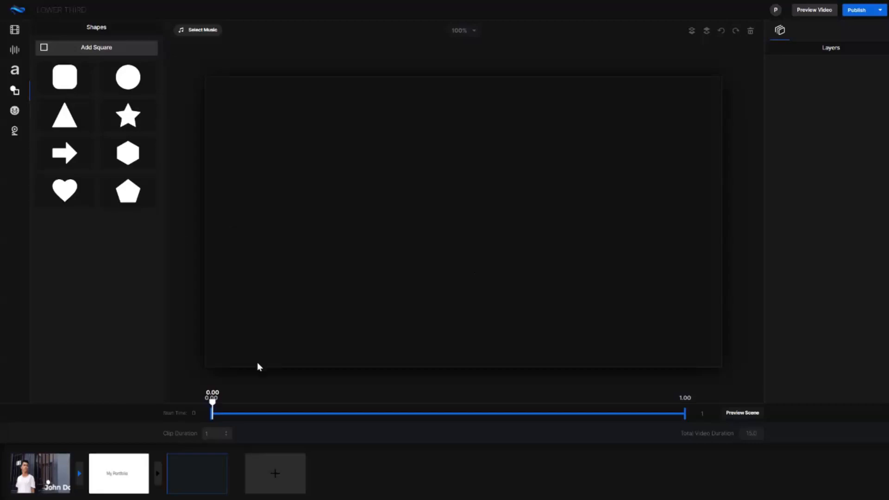
Browse the stock video footage and stock images, and view the video recordings section.
{"action": "left_click", "coordinate": [17, 51]}
{"action": "left_click", "coordinate": [17, 33]}
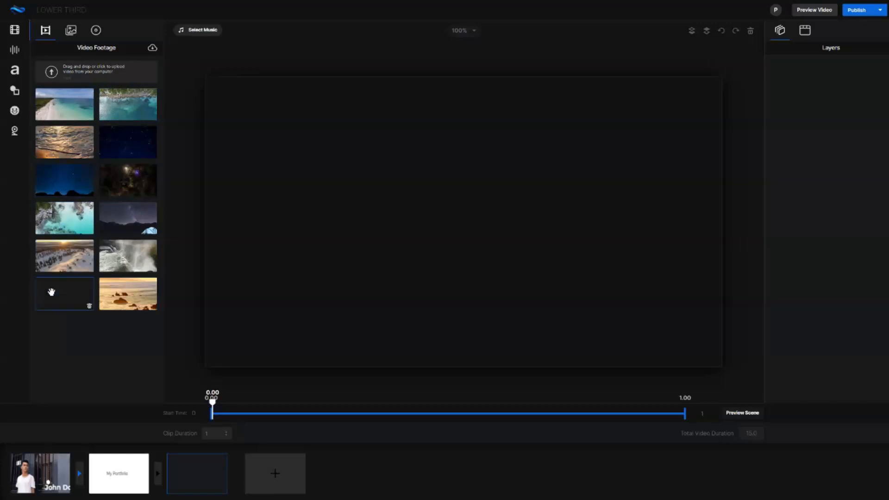
{"action": "left_click", "coordinate": [152, 49]}
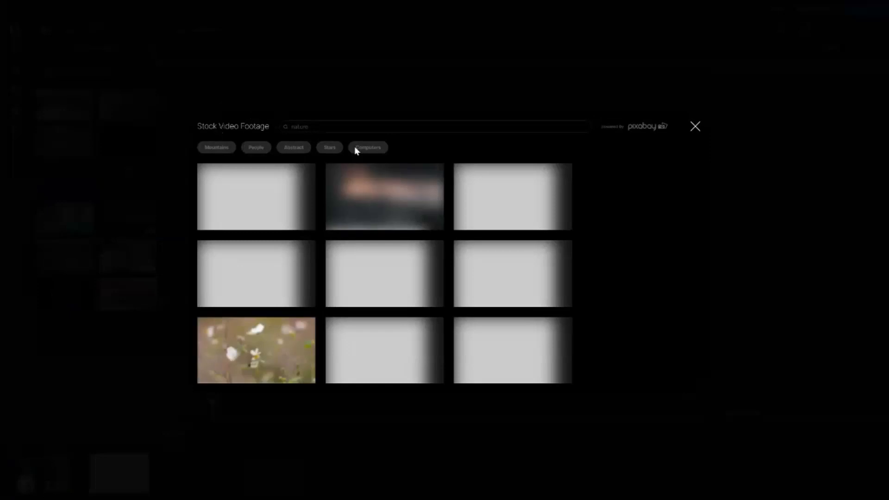
{"action": "scroll", "coordinate": [458, 227], "scroll_direction": "down", "scroll_amount": 10}
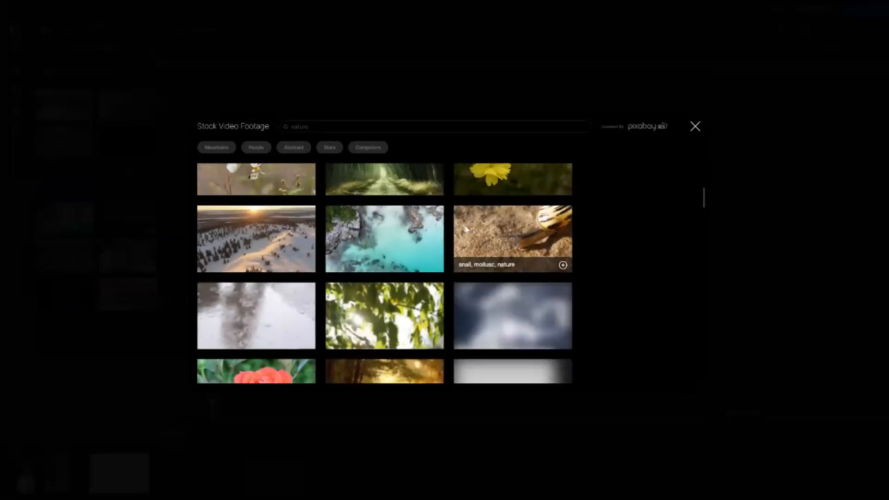
{"action": "scroll", "coordinate": [468, 229], "scroll_direction": "down", "scroll_amount": 5}
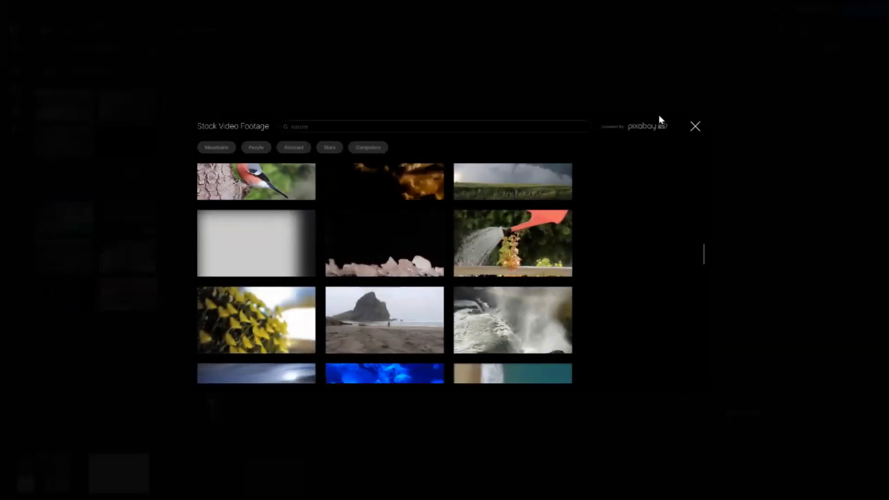
{"action": "left_click", "coordinate": [694, 126]}
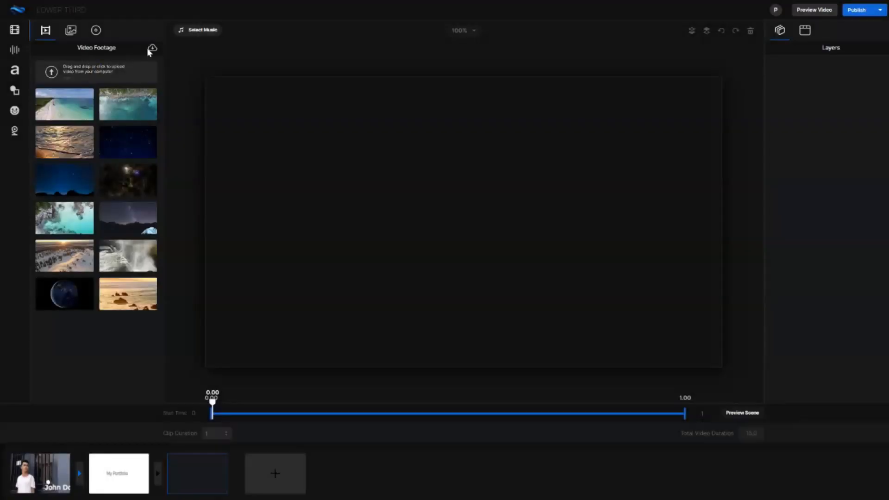
{"action": "left_click", "coordinate": [71, 29]}
{"action": "left_click", "coordinate": [152, 48]}
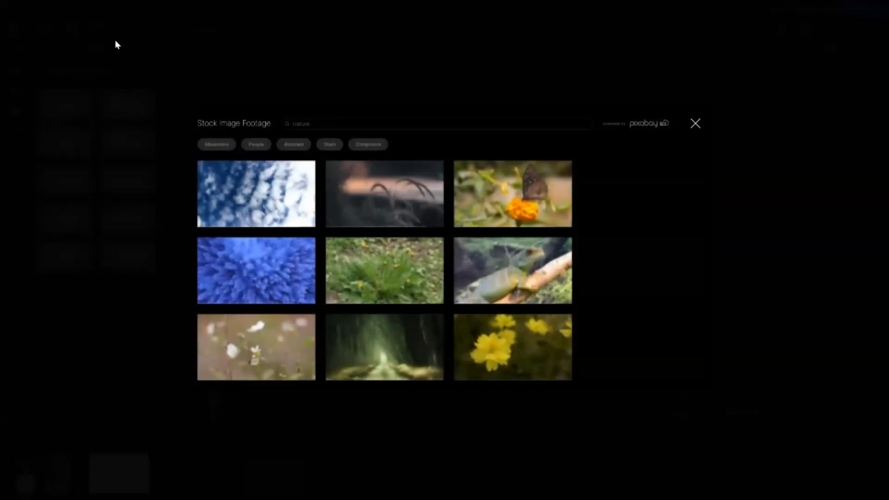
{"action": "left_click", "coordinate": [694, 126]}
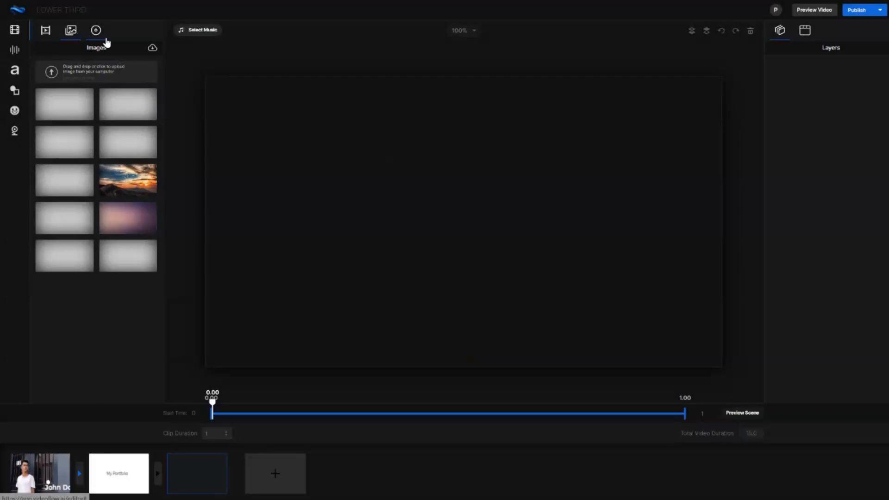
{"action": "left_click", "coordinate": [95, 31]}
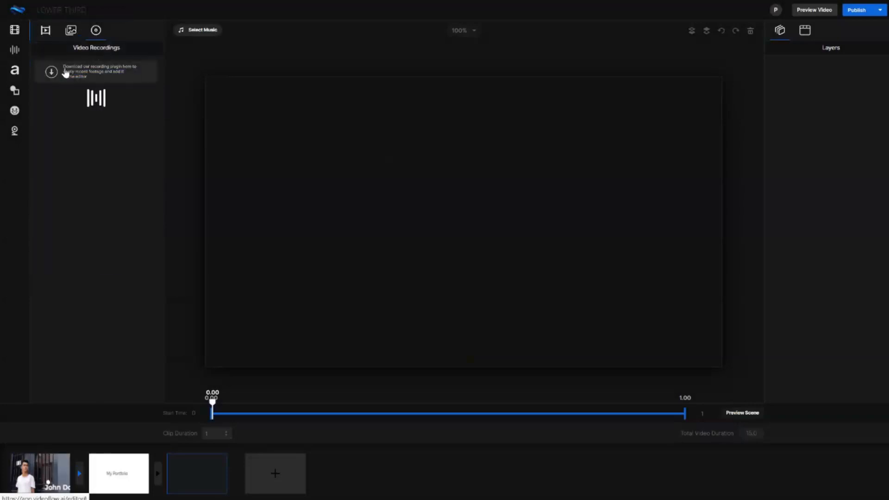
Add the starry night video with the mountains and tent to the empty scene and scale it to fit the canvas.
{"action": "left_click", "coordinate": [46, 31]}
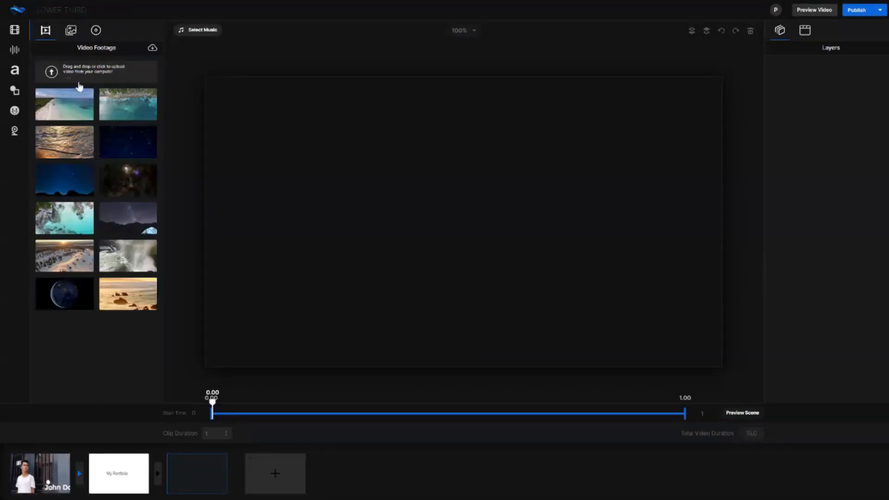
{"action": "left_click", "coordinate": [128, 224]}
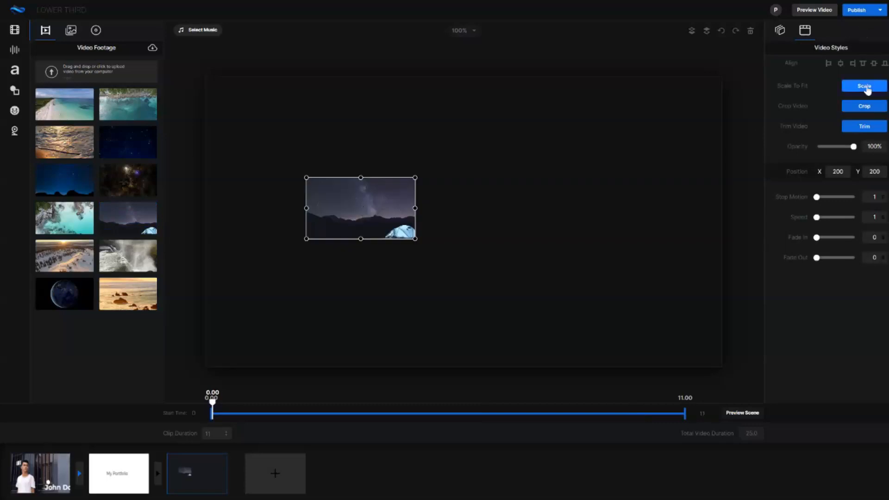
{"action": "left_click", "coordinate": [865, 87]}
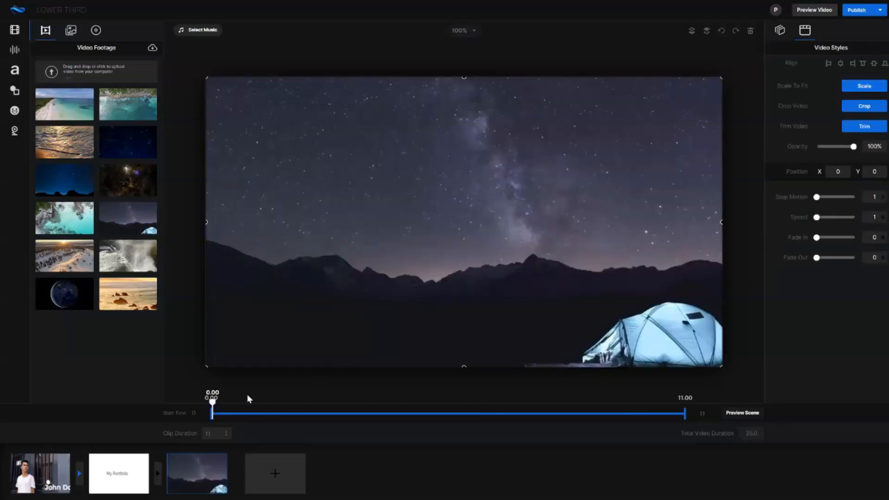
{"action": "left_click", "coordinate": [15, 69]}
{"action": "left_click", "coordinate": [14, 91]}
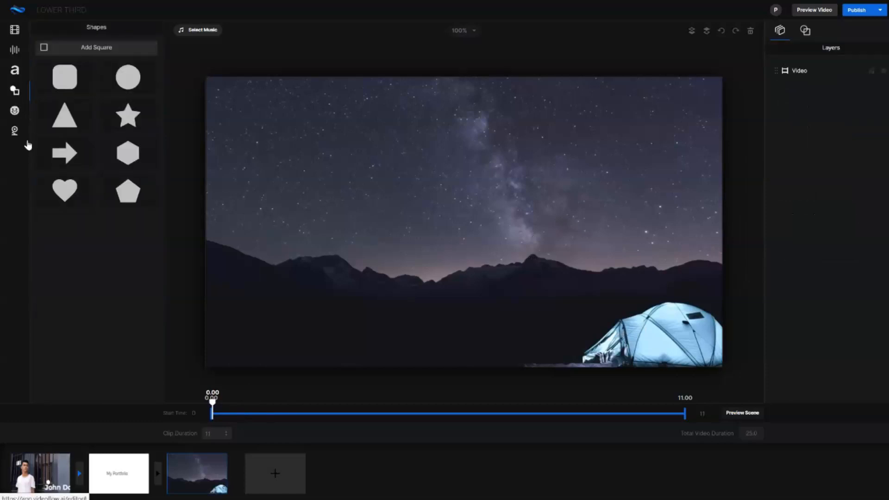
{"action": "left_click", "coordinate": [73, 74]}
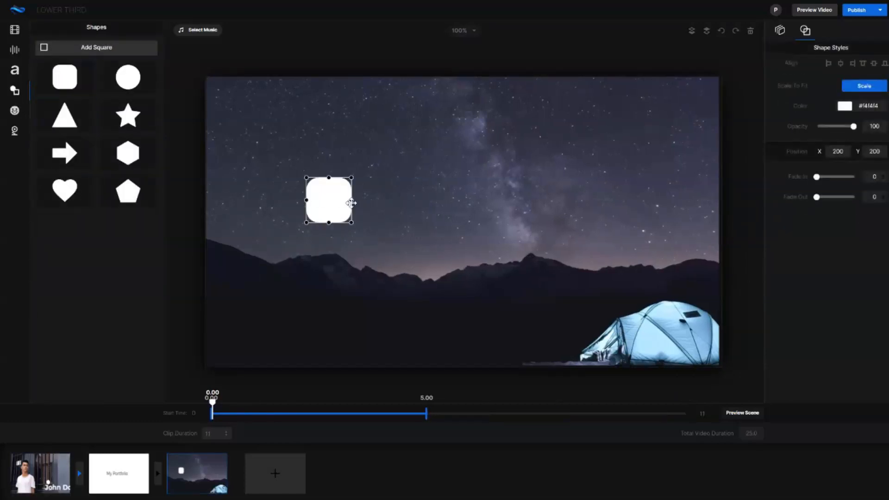
{"action": "left_click_drag", "start_coordinate": [353, 199], "coordinate": [585, 199]}
{"action": "left_click_drag", "start_coordinate": [413, 206], "coordinate": [485, 201]}
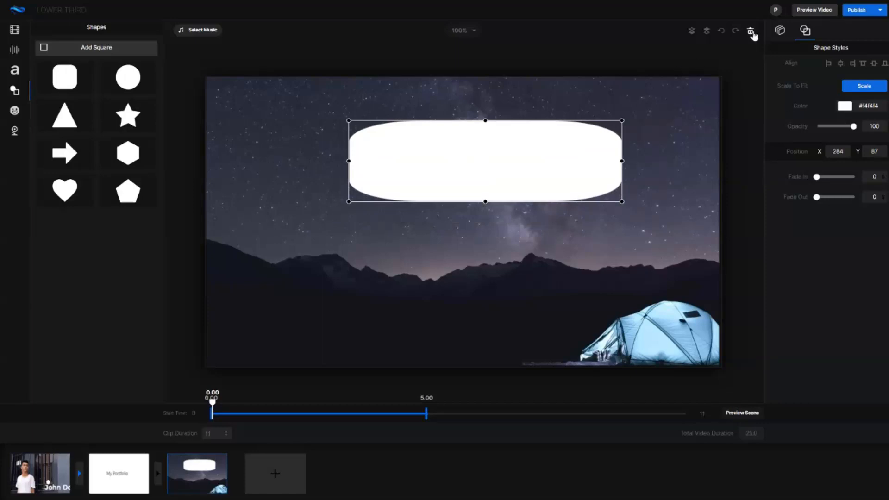
{"action": "left_click", "coordinate": [751, 31]}
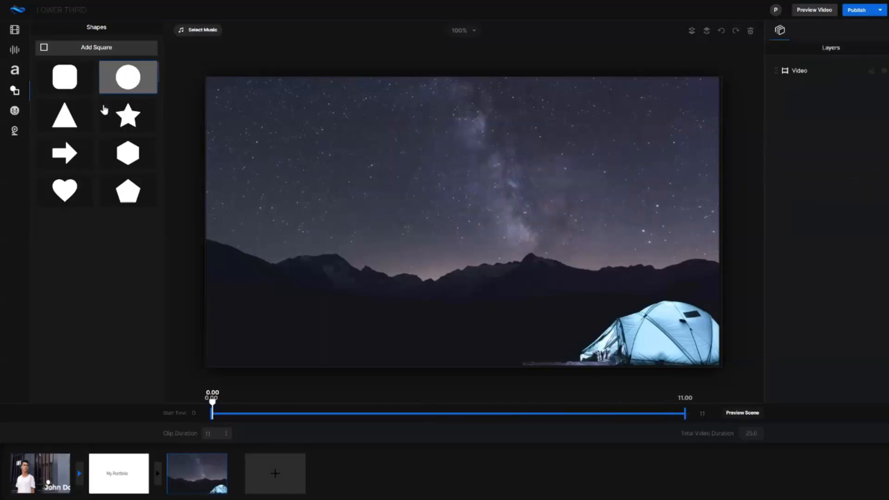
Add a square stretched into a wide rectangle at X 80, Y 74 and shorten its display time to about 2.5 seconds.
{"action": "left_click", "coordinate": [62, 48]}
{"action": "left_click_drag", "start_coordinate": [336, 204], "coordinate": [467, 137]}
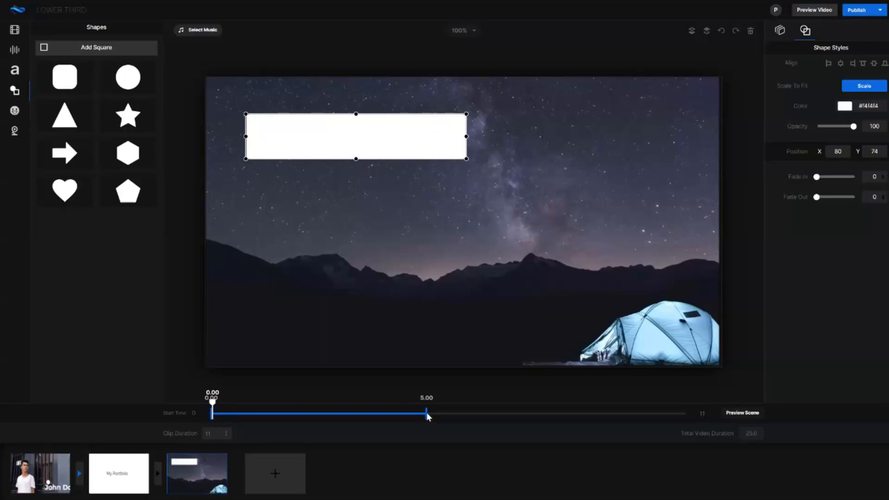
{"action": "left_click_drag", "start_coordinate": [322, 418], "coordinate": [318, 418]}
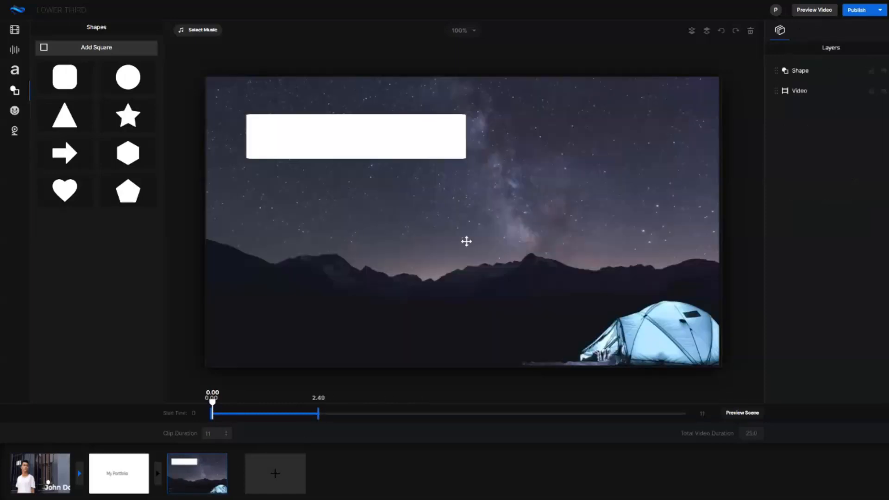
Trim the night sky video to end at about 4.96 seconds and save the trim.
{"action": "left_click", "coordinate": [497, 240]}
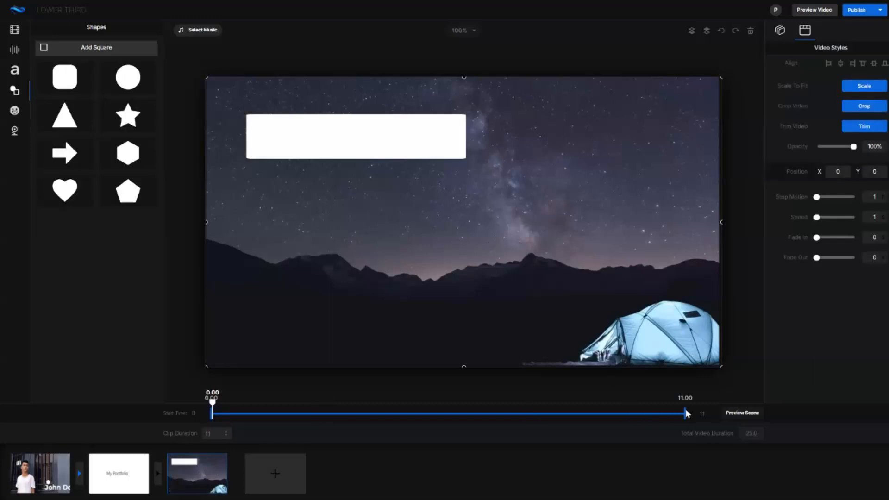
{"action": "mouse_move", "coordinate": [687, 413]}
{"action": "left_mouse_down"}
{"action": "mouse_move", "coordinate": [635, 413]}
{"action": "mouse_move", "coordinate": [696, 413]}
{"action": "left_mouse_up"}
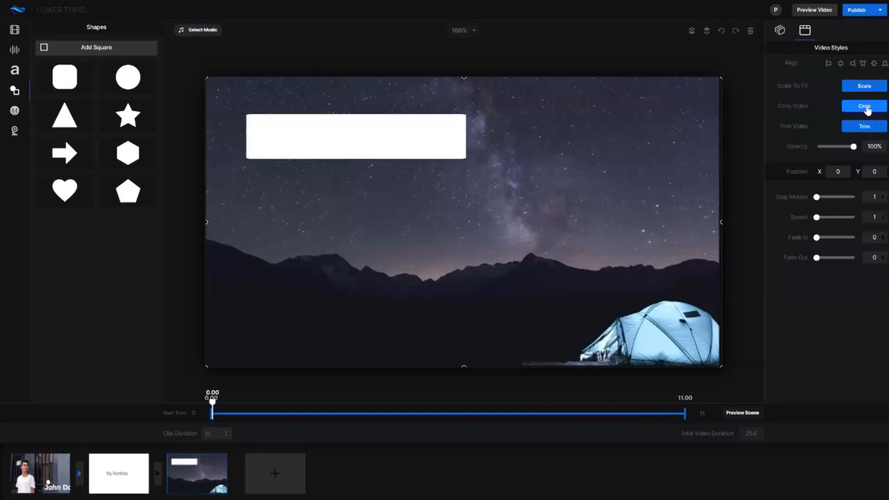
{"action": "left_click", "coordinate": [864, 126]}
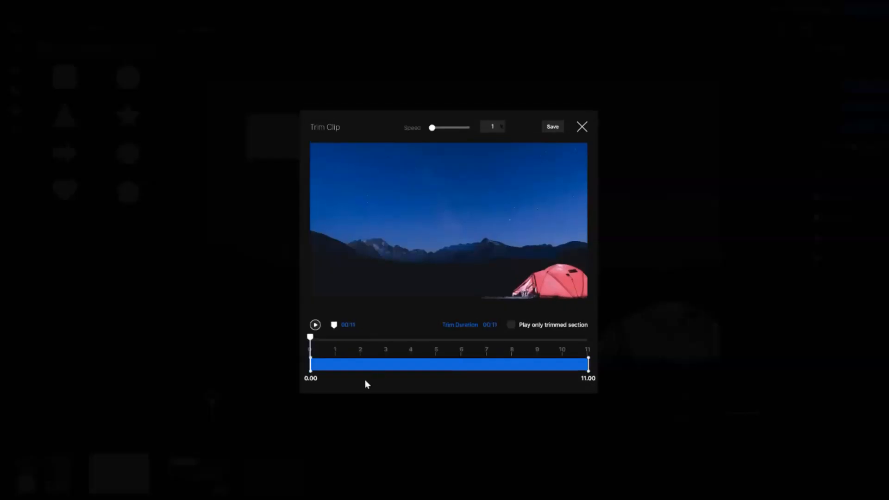
{"action": "left_click_drag", "start_coordinate": [586, 366], "coordinate": [438, 366]}
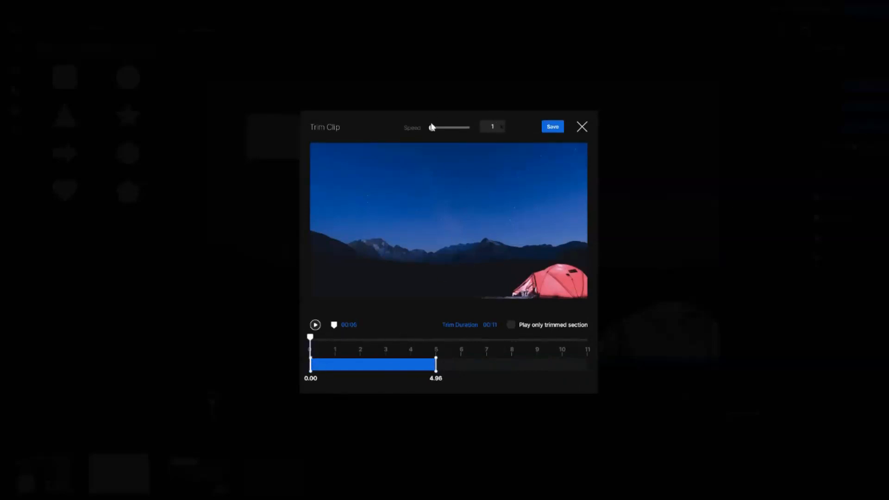
{"action": "left_click", "coordinate": [555, 132]}
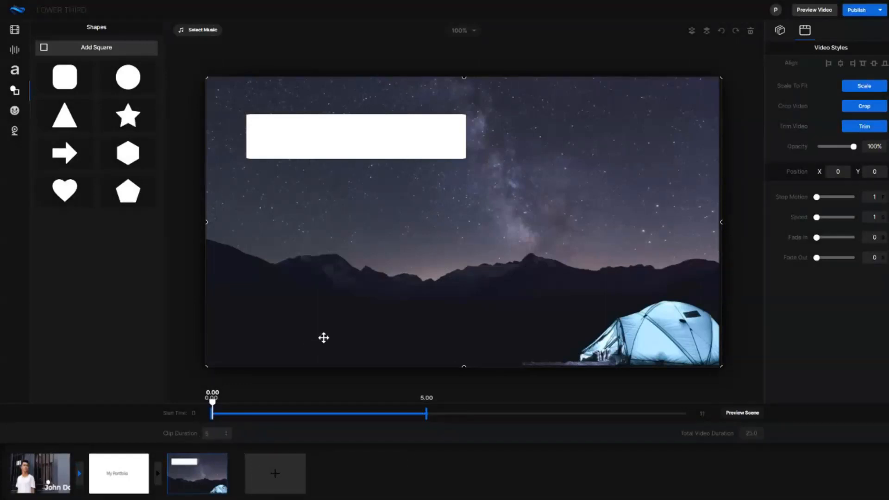
Set the white rectangle's opacity to 40, deselect it and show the typography presets.
{"action": "left_click", "coordinate": [393, 149]}
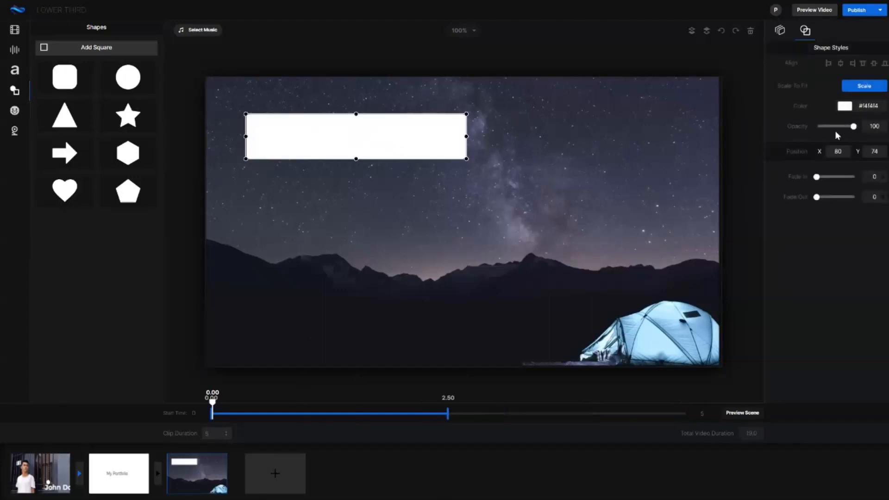
{"action": "left_click_drag", "start_coordinate": [853, 129], "coordinate": [832, 127]}
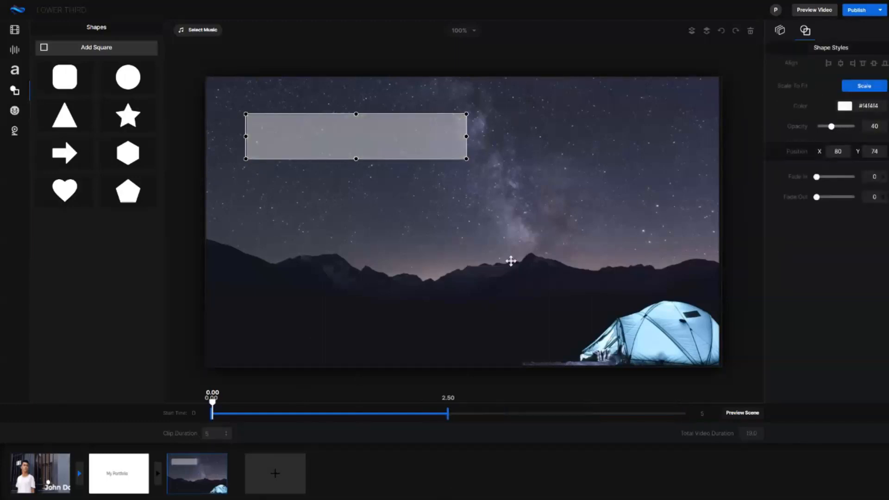
{"action": "left_click", "coordinate": [510, 259]}
{"action": "left_click", "coordinate": [15, 70]}
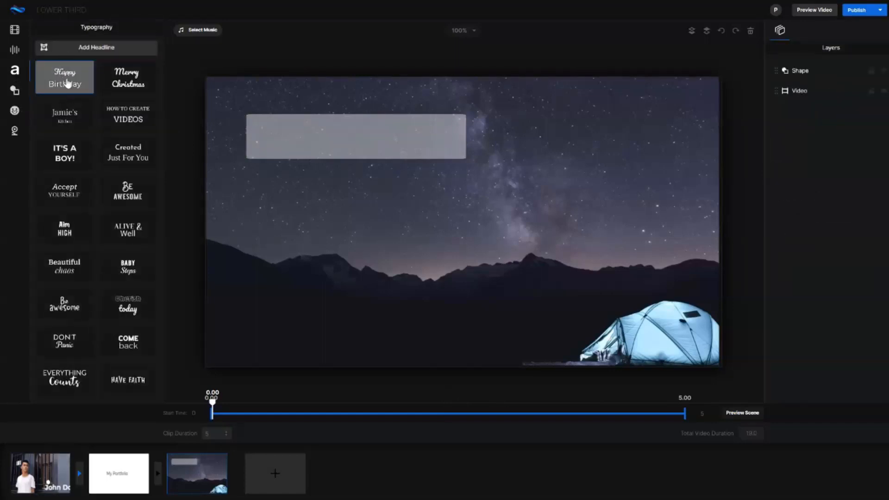
Add a headline over the translucent rectangle at X 156, Y 83 and color it black (000000).
{"action": "left_click", "coordinate": [123, 49]}
{"action": "left_click_drag", "start_coordinate": [373, 198], "coordinate": [348, 138]}
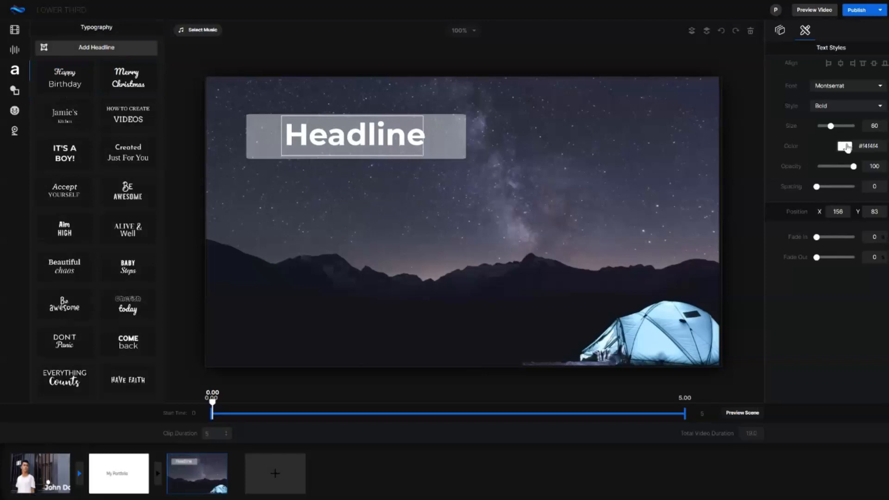
{"action": "left_click", "coordinate": [845, 145]}
{"action": "left_click_drag", "start_coordinate": [835, 206], "coordinate": [835, 217]}
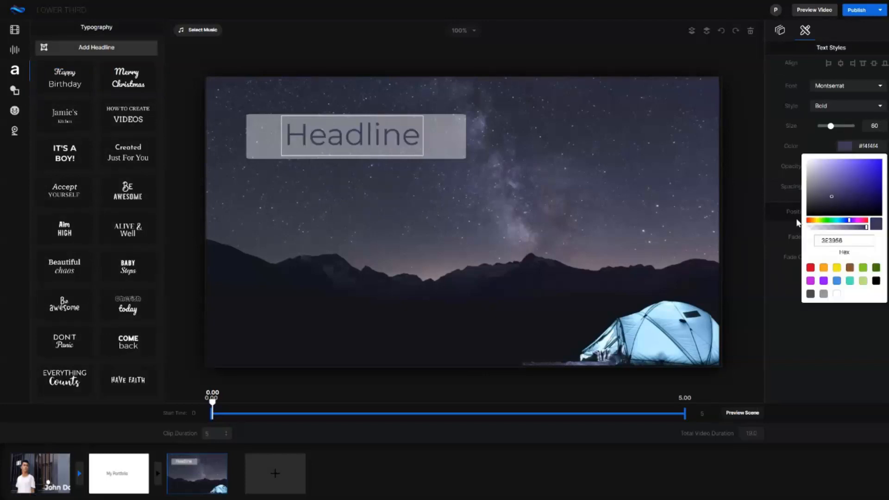
Replace the headline text with "Northern Lights" and deselect it.
{"action": "double_click", "coordinate": [366, 139]}
{"action": "type", "text": "No"}
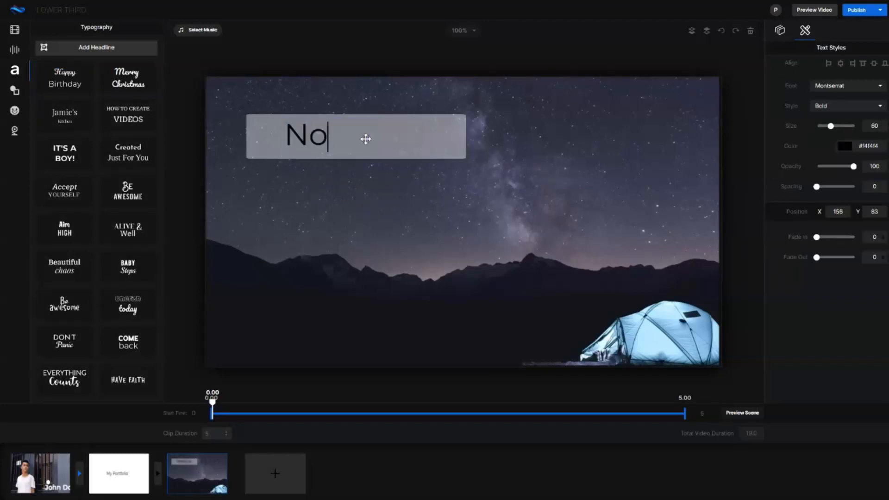
{"action": "type", "text": "rthern Lights"}
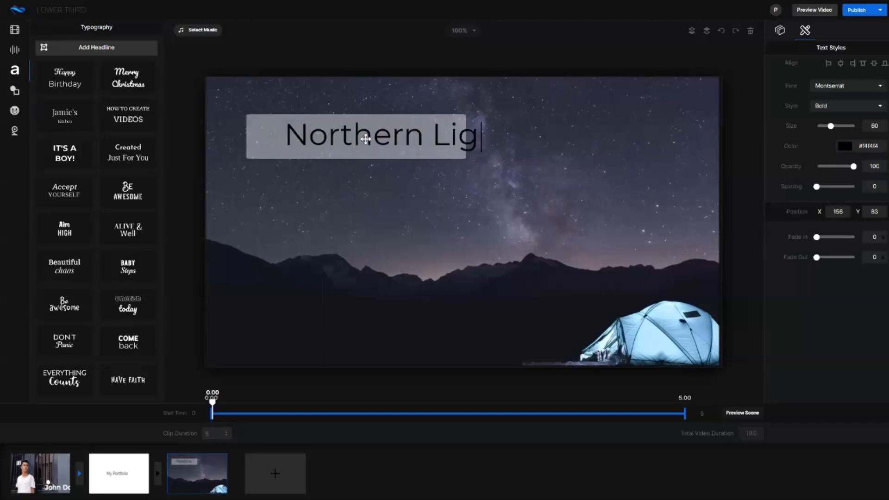
{"action": "left_click", "coordinate": [360, 197]}
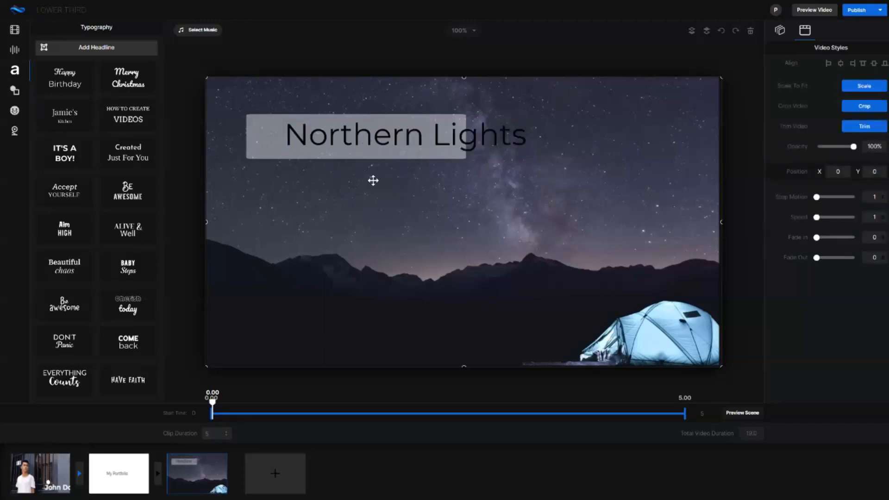
Move the Northern Lights text to X 63, Y 78 and fit the rectangle behind it, widened and placed at X 53, Y 66.
{"action": "left_click_drag", "start_coordinate": [389, 139], "coordinate": [342, 136]}
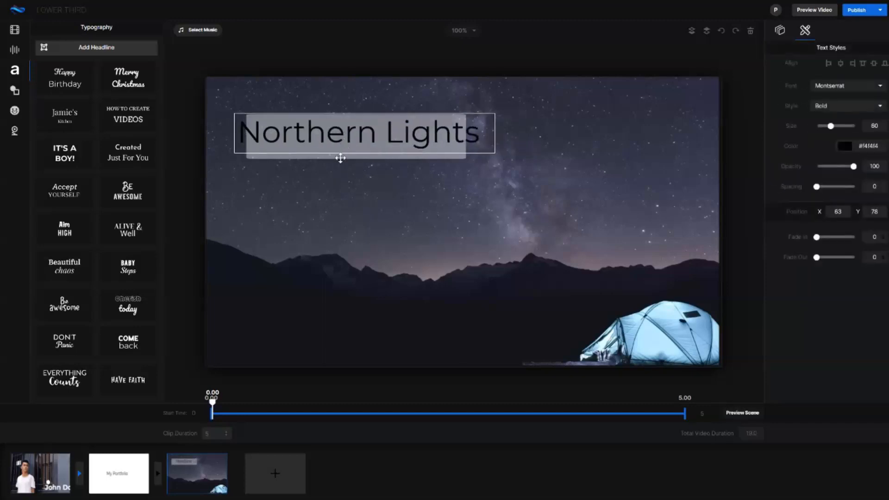
{"action": "left_click", "coordinate": [341, 158]}
{"action": "left_click", "coordinate": [467, 138]}
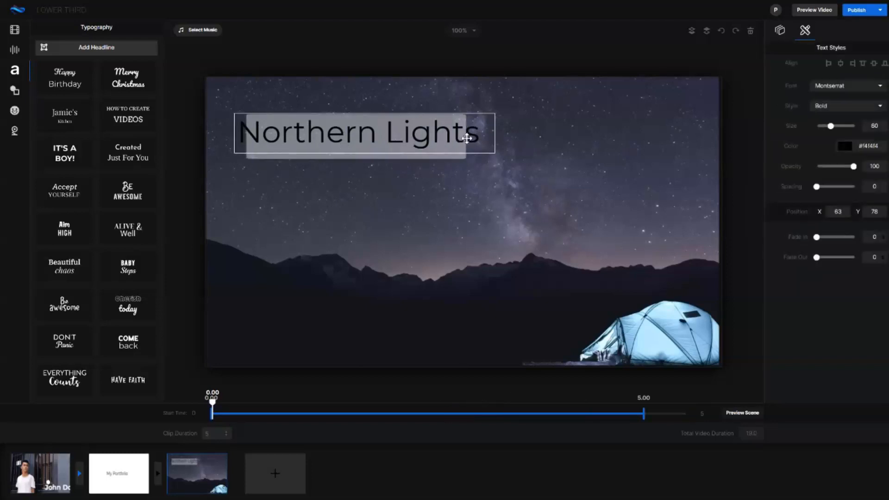
{"action": "left_click", "coordinate": [435, 156]}
{"action": "left_click", "coordinate": [469, 137]}
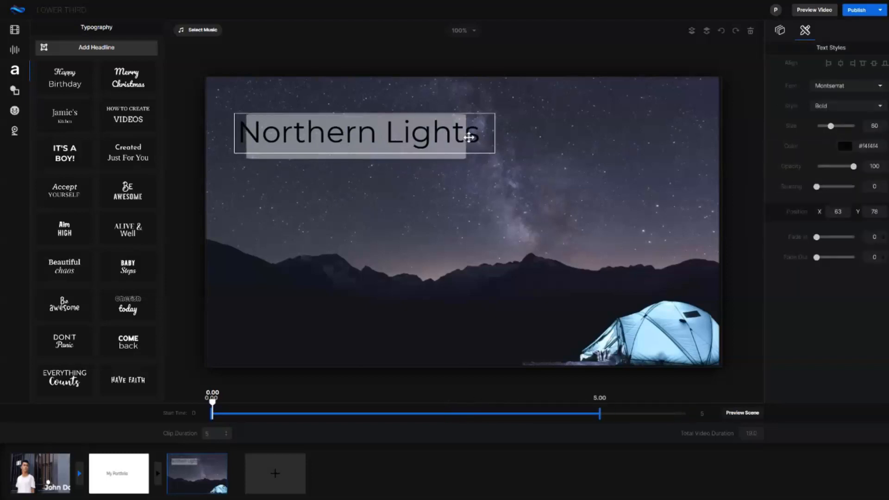
{"action": "left_click", "coordinate": [449, 156]}
{"action": "left_click_drag", "start_coordinate": [466, 136], "coordinate": [491, 136]}
{"action": "left_click_drag", "start_coordinate": [241, 137], "coordinate": [266, 148]}
{"action": "left_click", "coordinate": [277, 249]}
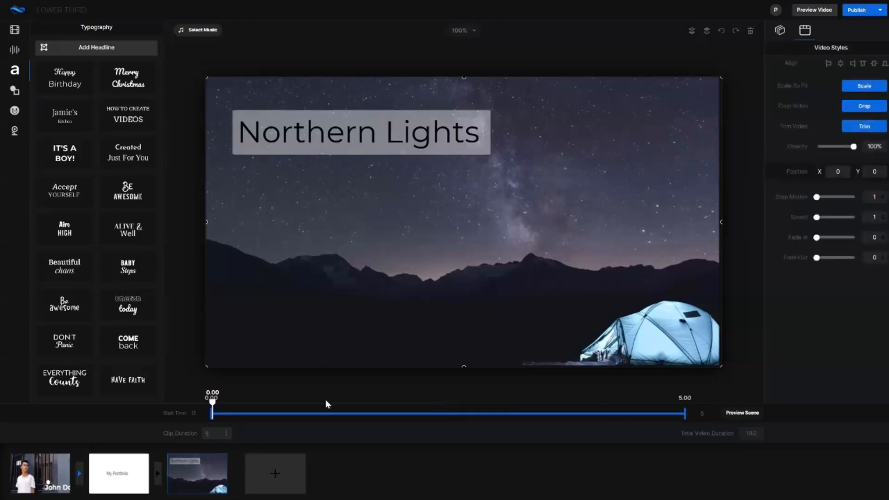
Extend the rectangle's display time to span 0.00 to 5.00 seconds and return the playhead to the scene's start.
{"action": "left_click", "coordinate": [360, 139]}
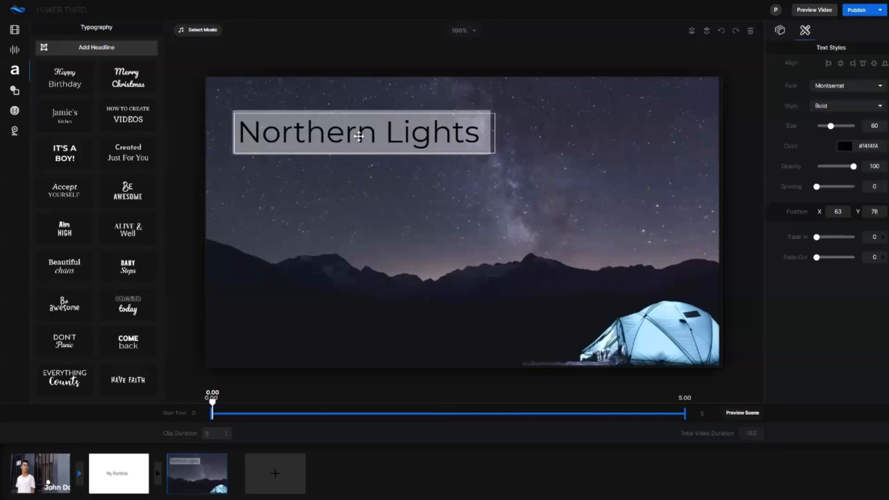
{"action": "left_click", "coordinate": [267, 108]}
{"action": "left_click", "coordinate": [266, 110]}
{"action": "left_click_drag", "start_coordinate": [446, 413], "coordinate": [714, 415]}
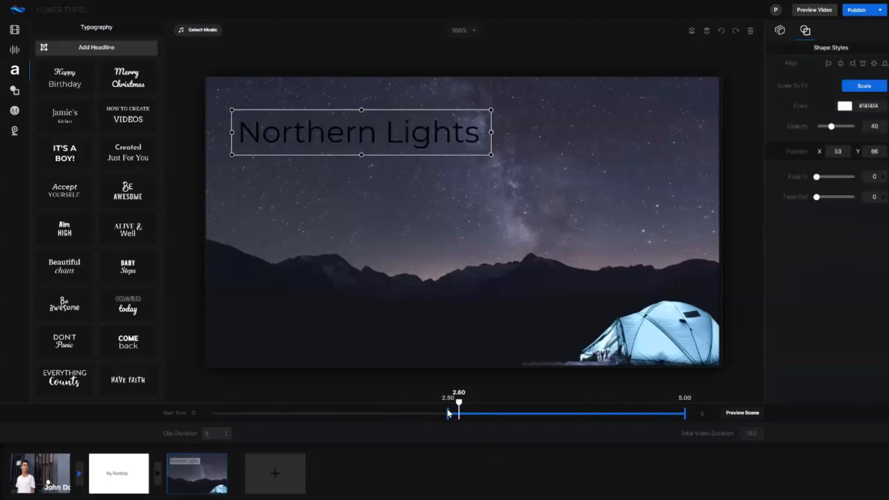
{"action": "left_click_drag", "start_coordinate": [214, 407], "coordinate": [209, 416]}
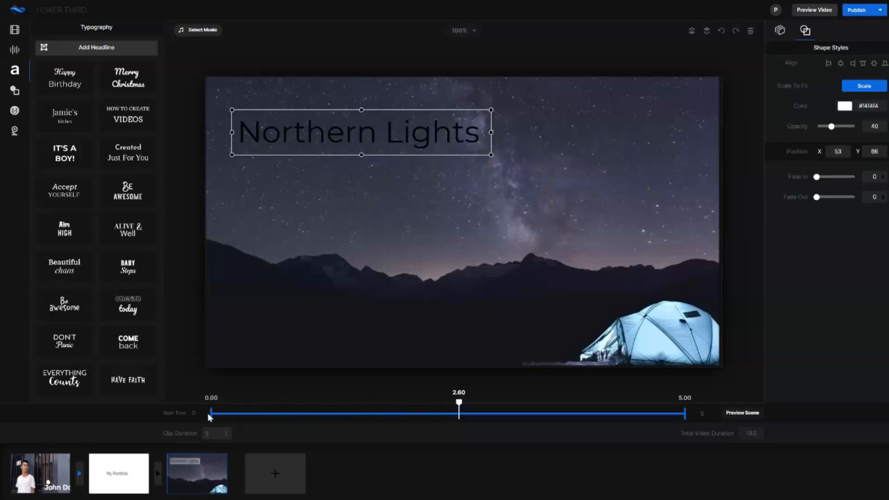
{"action": "left_click_drag", "start_coordinate": [455, 407], "coordinate": [216, 393]}
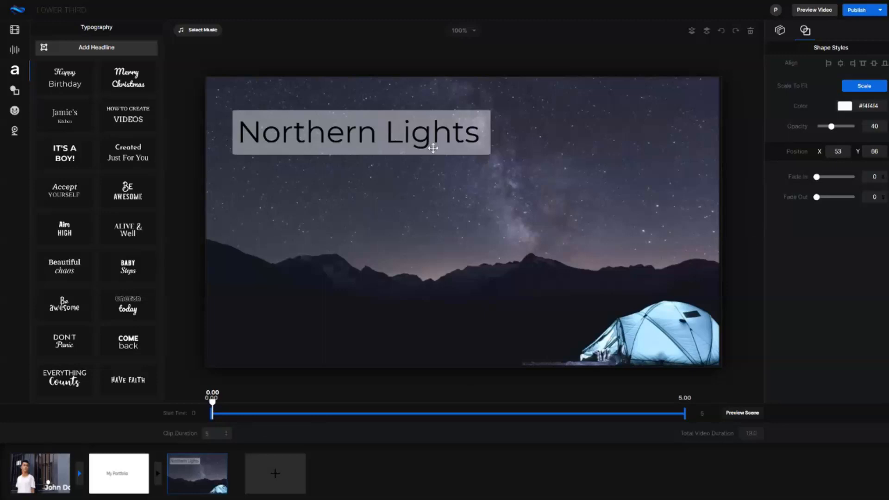
Set fade in and fade out to 0.2 for both the Northern Lights text and the rectangle behind it.
{"action": "left_click", "coordinate": [292, 131]}
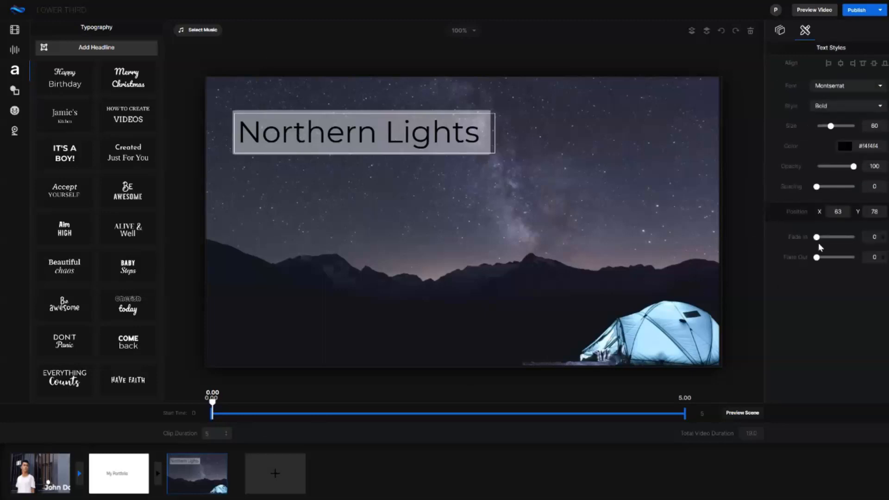
{"action": "left_click_drag", "start_coordinate": [816, 237], "coordinate": [832, 260]}
{"action": "left_click", "coordinate": [403, 143]}
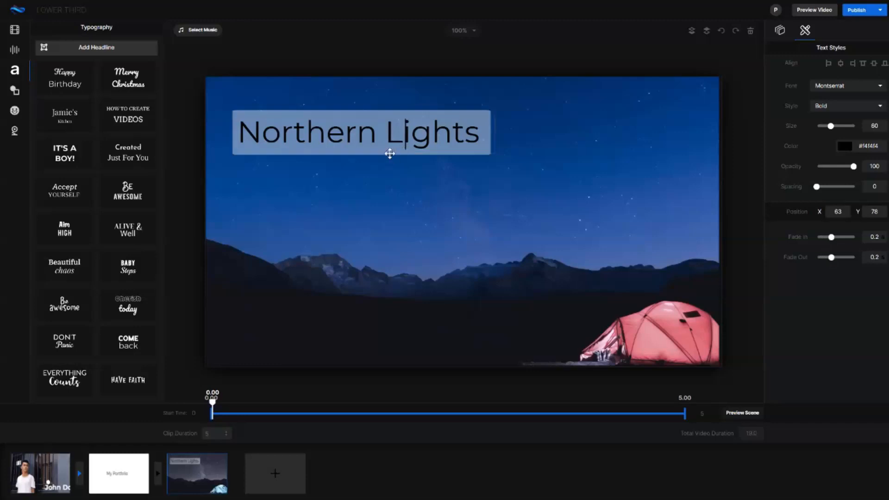
{"action": "left_click", "coordinate": [390, 153]}
{"action": "left_click_drag", "start_coordinate": [816, 199], "coordinate": [831, 180]}
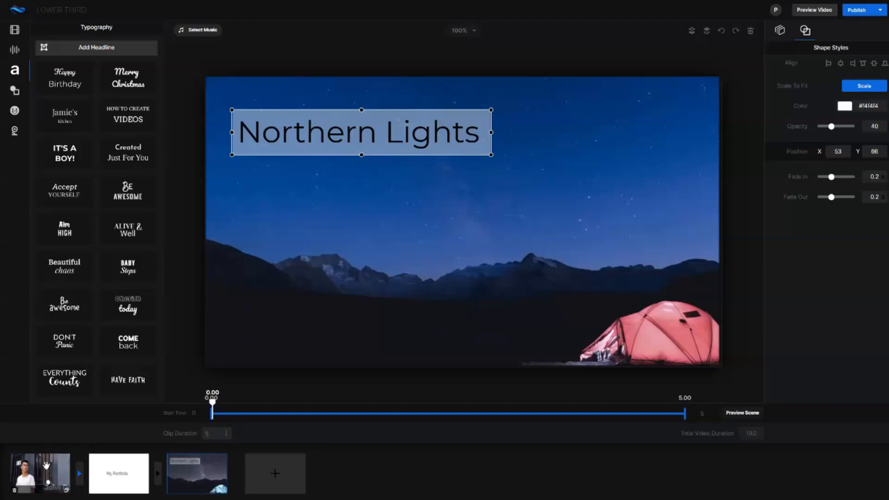
Show the animated emojis in the emoji library.
{"action": "left_click_drag", "start_coordinate": [75, 472], "coordinate": [80, 497]}
{"action": "mouse_move", "coordinate": [222, 484]}
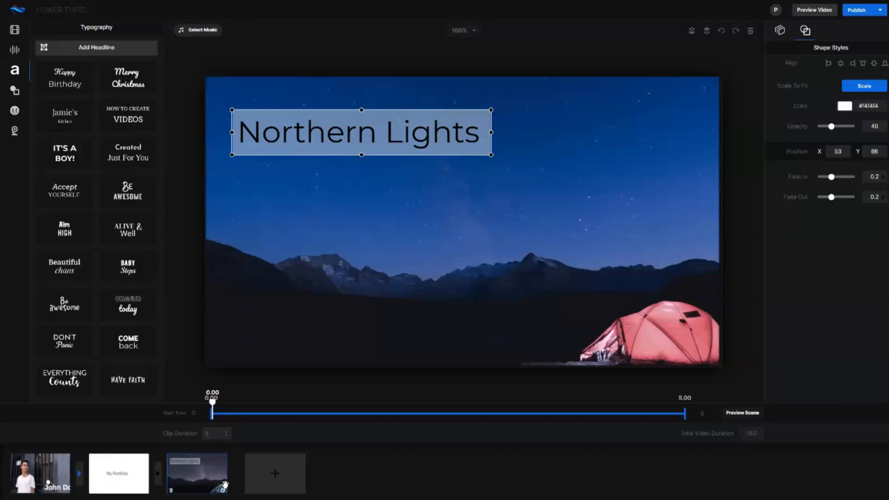
{"action": "left_click", "coordinate": [14, 110]}
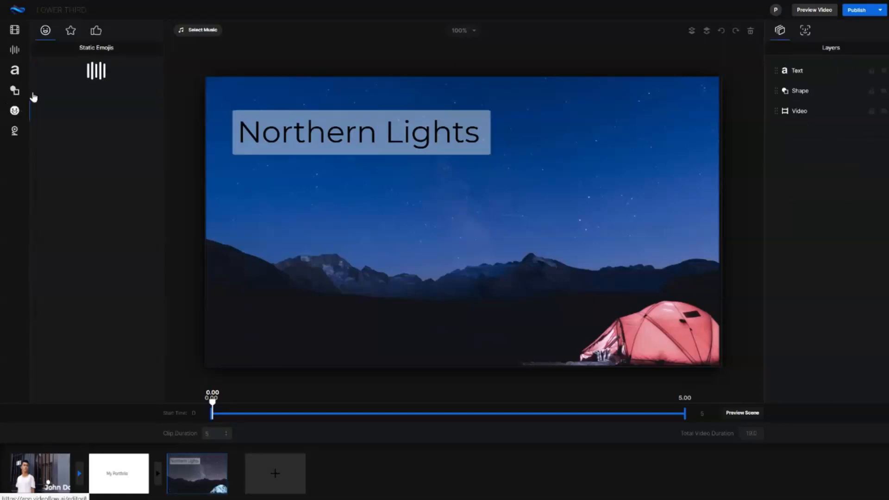
{"action": "left_click", "coordinate": [71, 31]}
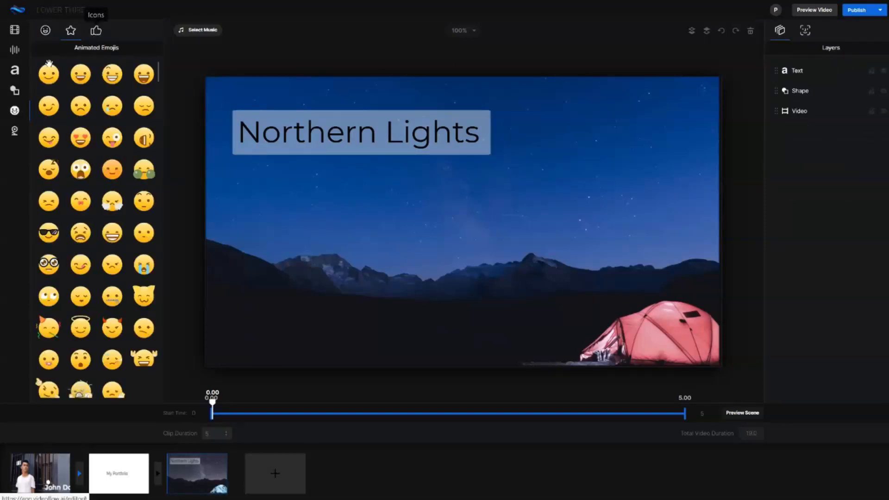
{"action": "left_click", "coordinate": [91, 98]}
{"action": "left_click_drag", "start_coordinate": [369, 244], "coordinate": [679, 314]}
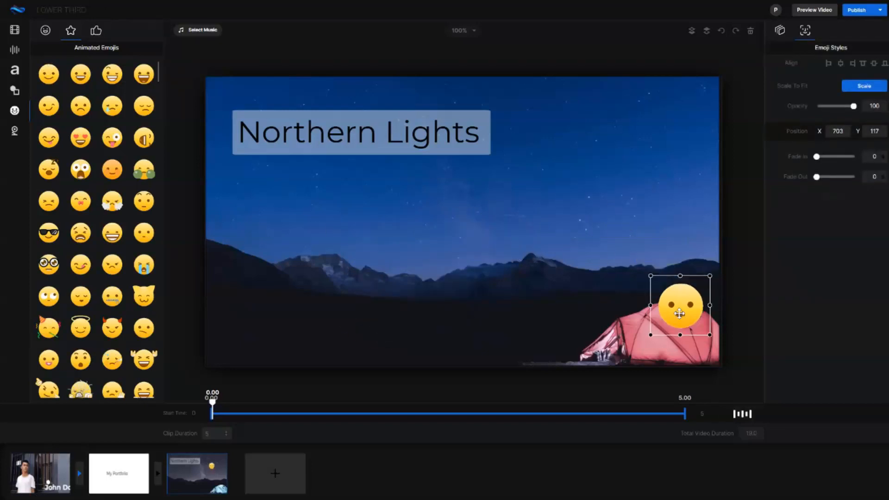
{"action": "left_click", "coordinate": [750, 31]}
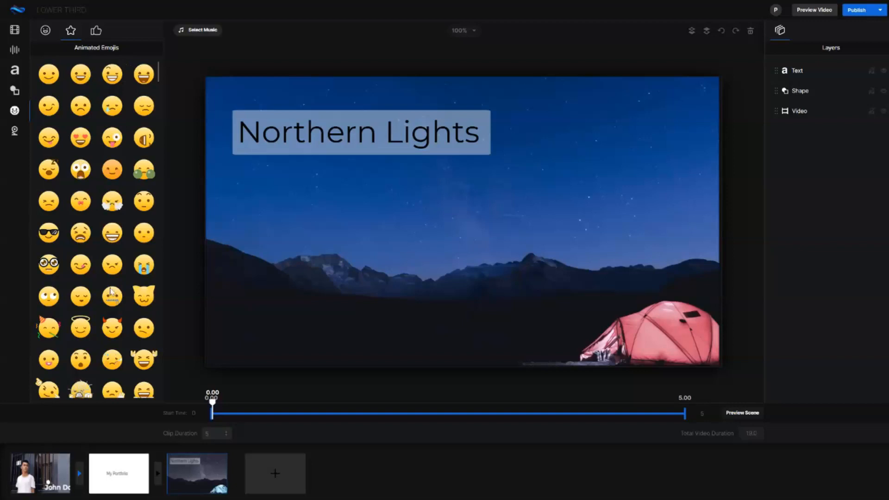
Add the winking animated emoji with raised hands over the tent at X 896, Y 449 and deselect it.
{"action": "scroll", "coordinate": [109, 285], "scroll_direction": "down", "scroll_amount": 3}
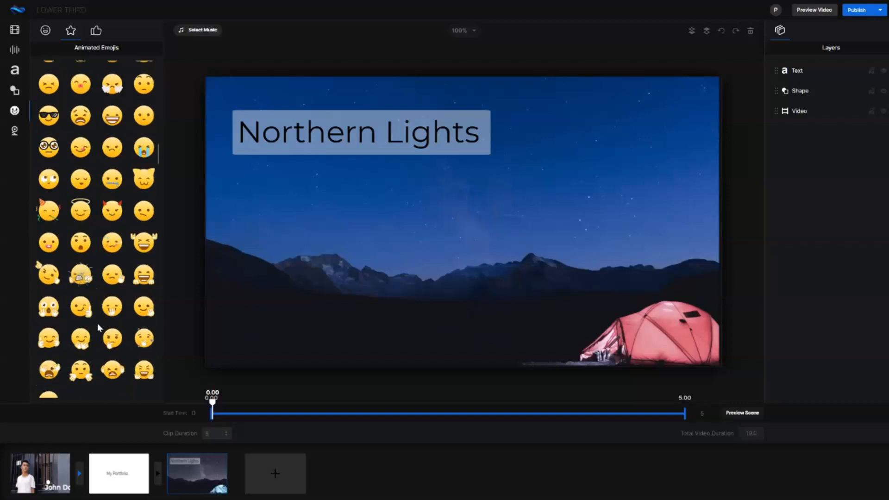
{"action": "left_click_drag", "start_coordinate": [48, 278], "coordinate": [684, 334]}
{"action": "left_click", "coordinate": [527, 334]}
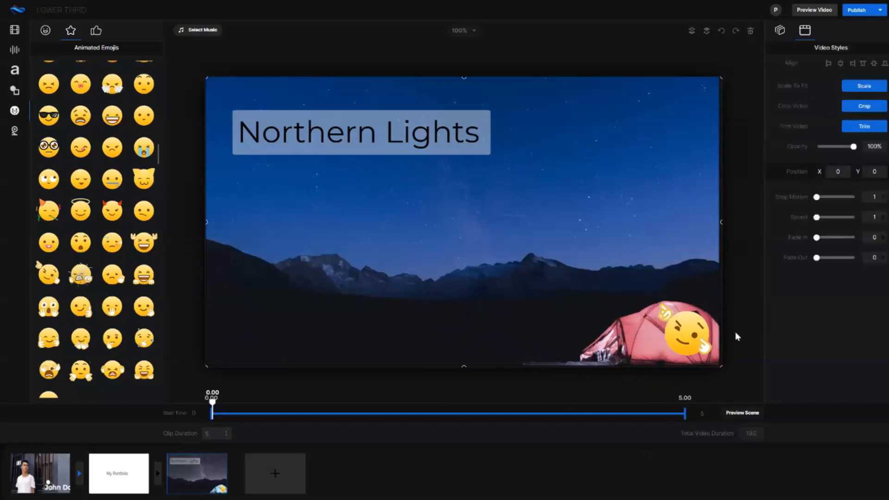
Set the winking emoji to display from 1.08 to 3.30 seconds and return the playhead to the scene's start.
{"action": "left_click", "coordinate": [700, 333]}
{"action": "mouse_move", "coordinate": [213, 406]}
{"action": "left_mouse_down"}
{"action": "mouse_move", "coordinate": [583, 406]}
{"action": "mouse_move", "coordinate": [212, 406]}
{"action": "left_mouse_up"}
{"action": "left_click", "coordinate": [714, 331]}
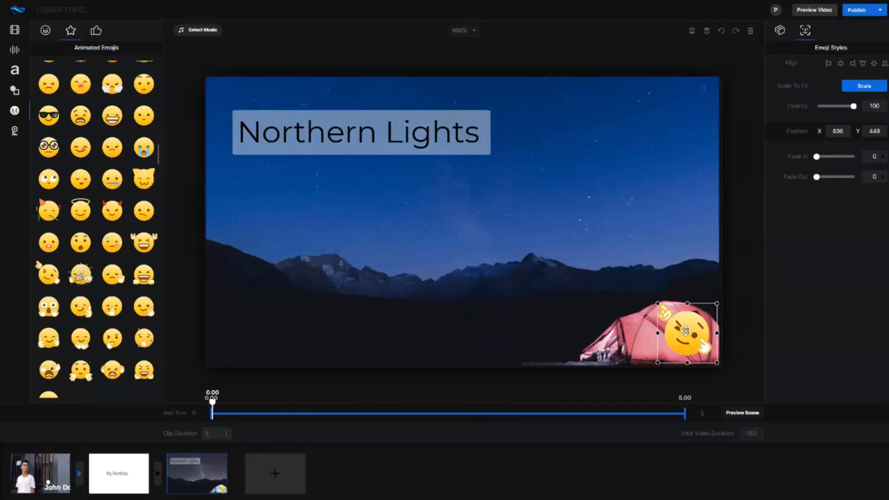
{"action": "mouse_move", "coordinate": [816, 157]}
{"action": "left_mouse_down"}
{"action": "mouse_move", "coordinate": [853, 156]}
{"action": "mouse_move", "coordinate": [817, 156]}
{"action": "left_mouse_up"}
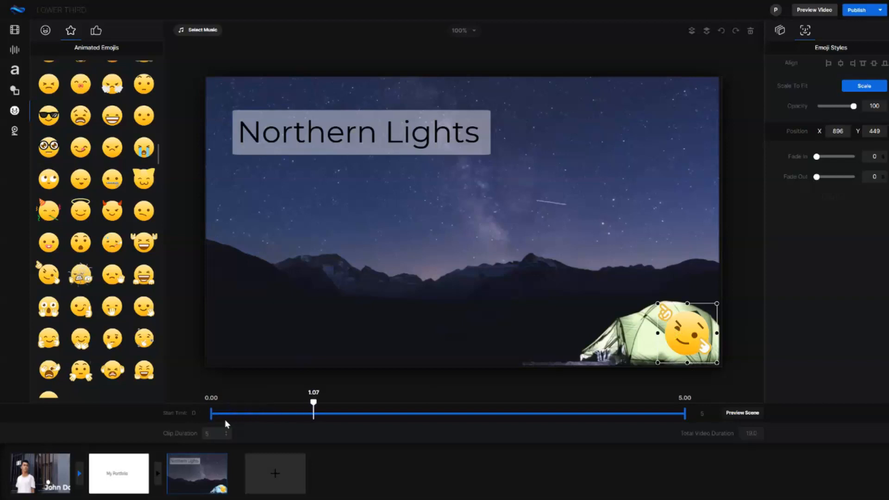
{"action": "left_click_drag", "start_coordinate": [210, 414], "coordinate": [313, 416]}
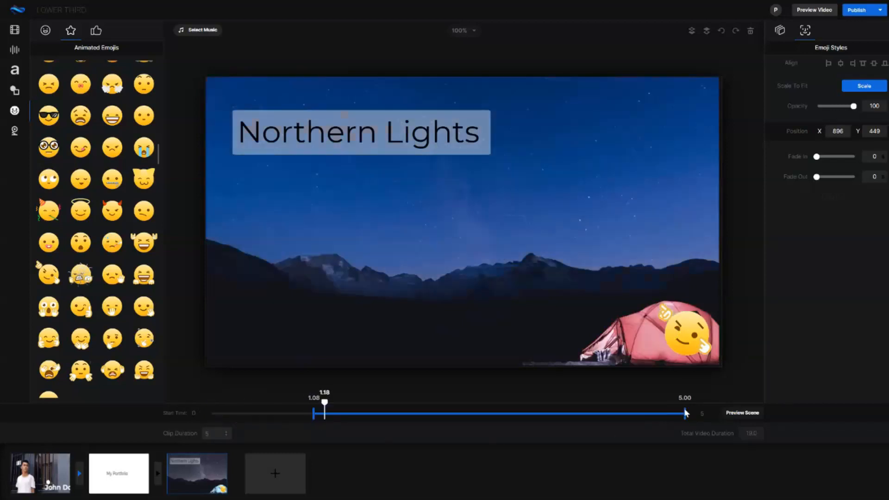
{"action": "left_click_drag", "start_coordinate": [634, 416], "coordinate": [525, 417]}
{"action": "mouse_move", "coordinate": [324, 402]}
{"action": "left_mouse_down"}
{"action": "mouse_move", "coordinate": [295, 404]}
{"action": "mouse_move", "coordinate": [549, 407]}
{"action": "mouse_move", "coordinate": [179, 384]}
{"action": "left_mouse_up"}
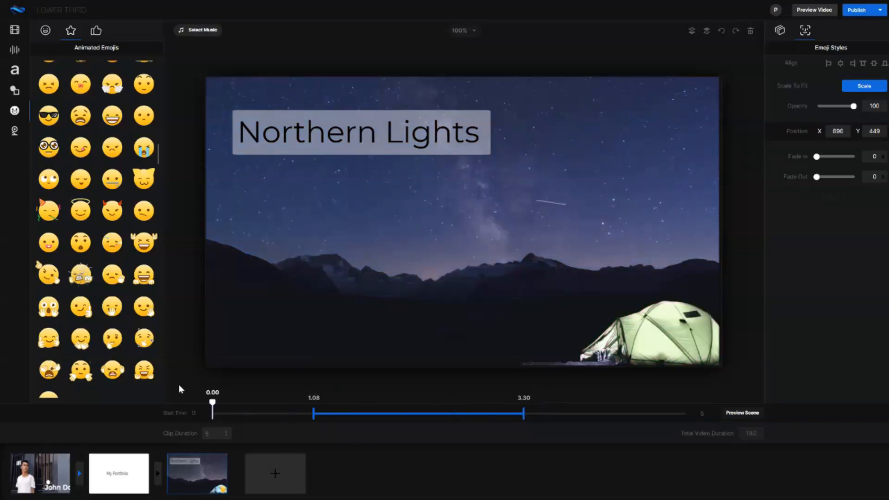
Examine the layers of the night sky, My Portfolio and first scenes, and show the icon library.
{"action": "left_click", "coordinate": [780, 30]}
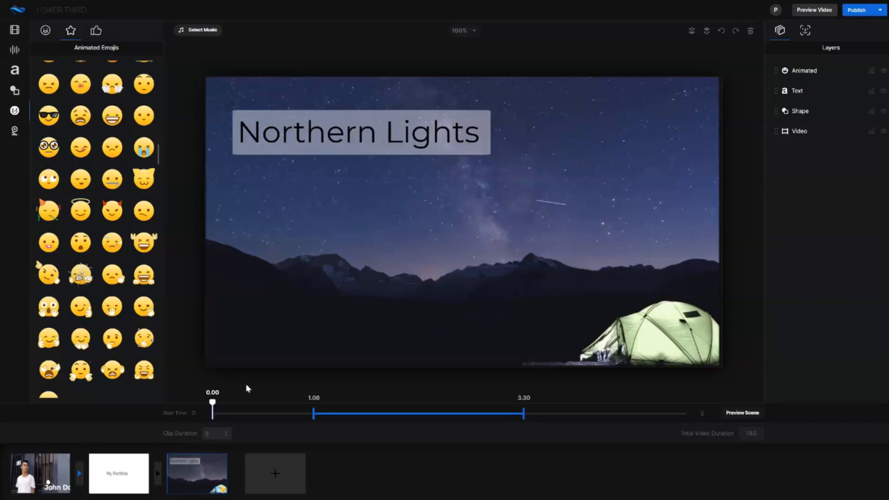
{"action": "left_click", "coordinate": [145, 464]}
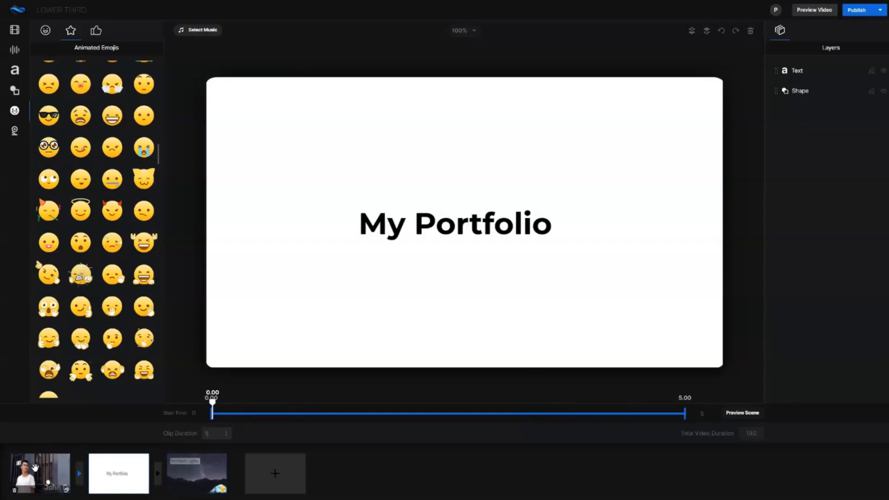
{"action": "left_click", "coordinate": [35, 468]}
{"action": "left_click", "coordinate": [100, 32]}
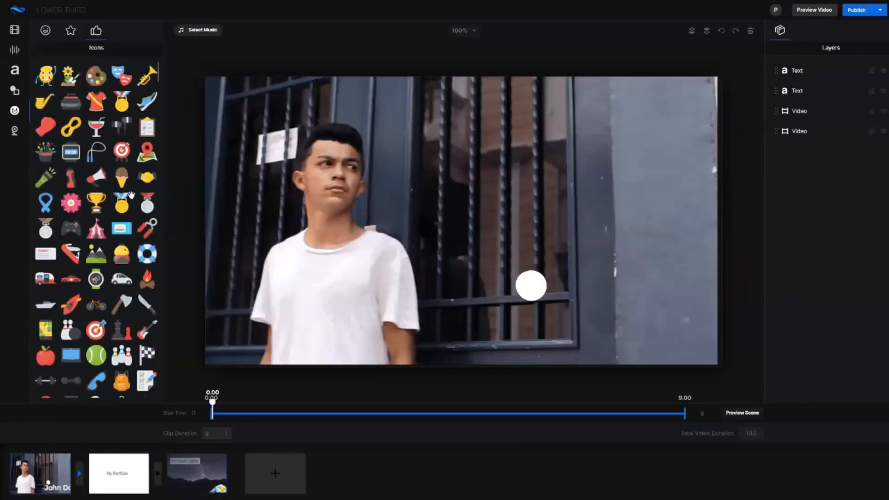
Check the publishing options and preview the whole video.
{"action": "left_click", "coordinate": [865, 14]}
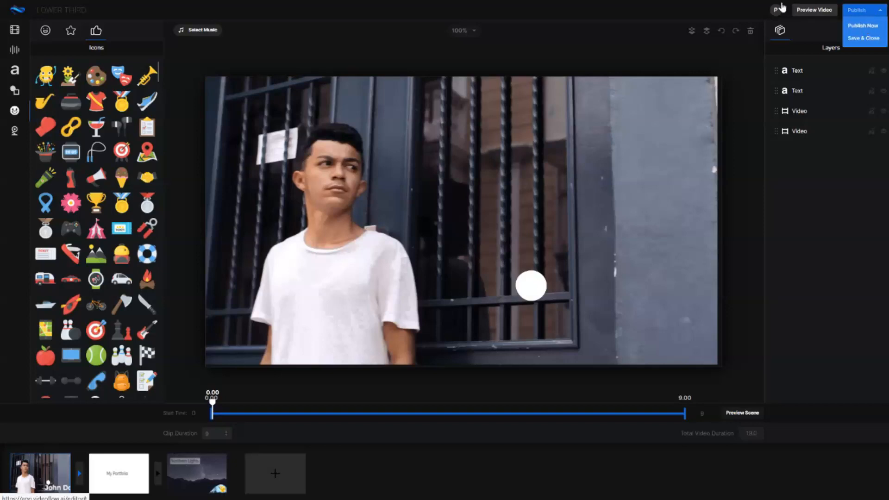
{"action": "left_click", "coordinate": [746, 10]}
{"action": "left_click", "coordinate": [818, 14]}
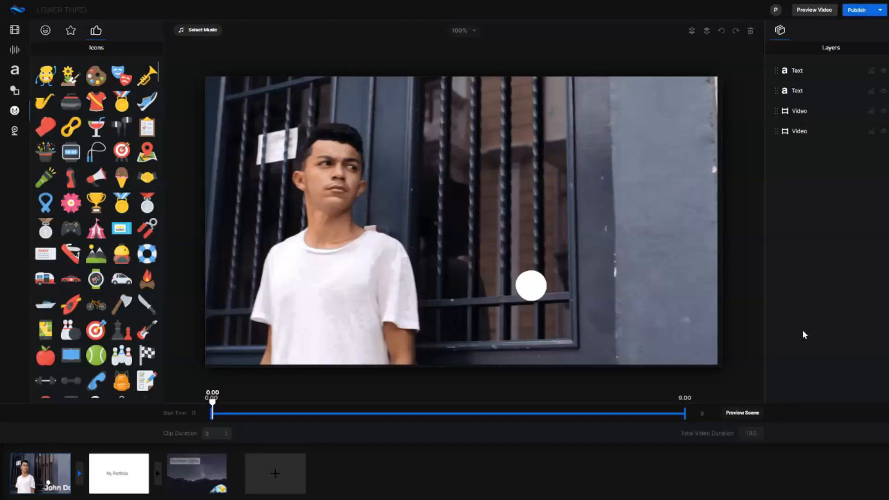
Look over the audio recording and text-to-speech options and sample the track Toy in the music library.
{"action": "left_click", "coordinate": [15, 50]}
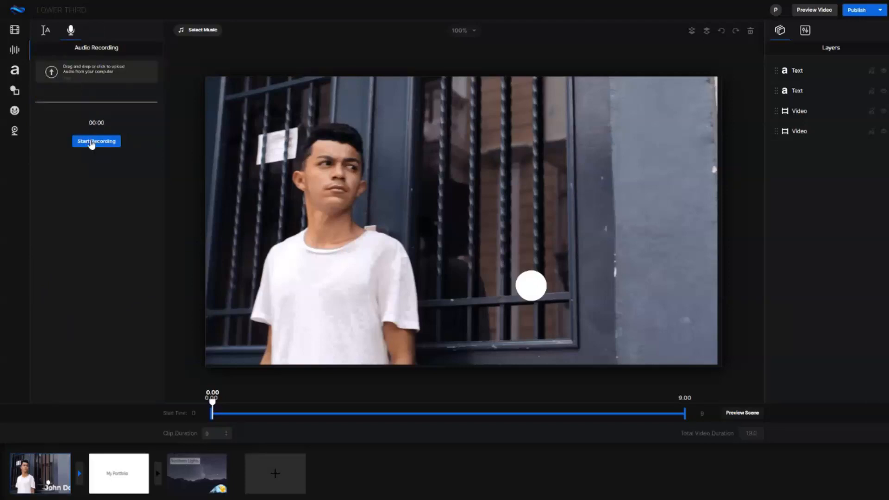
{"action": "left_click", "coordinate": [46, 32]}
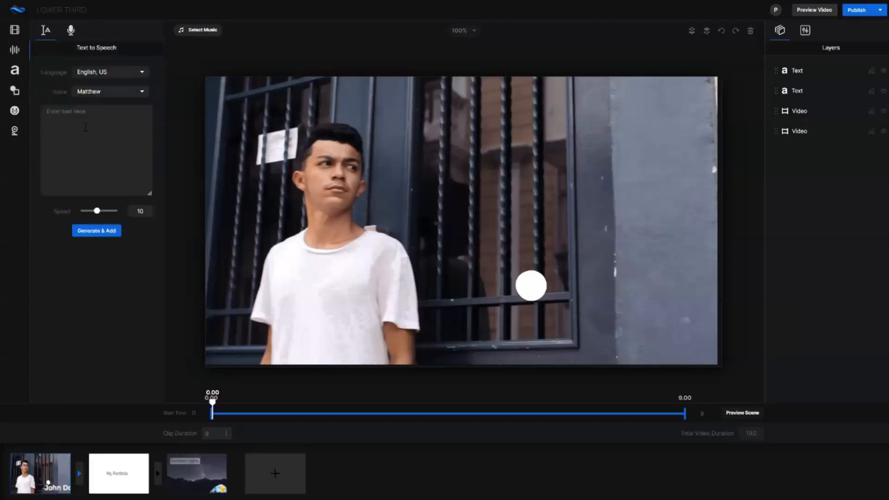
{"action": "left_click", "coordinate": [204, 30]}
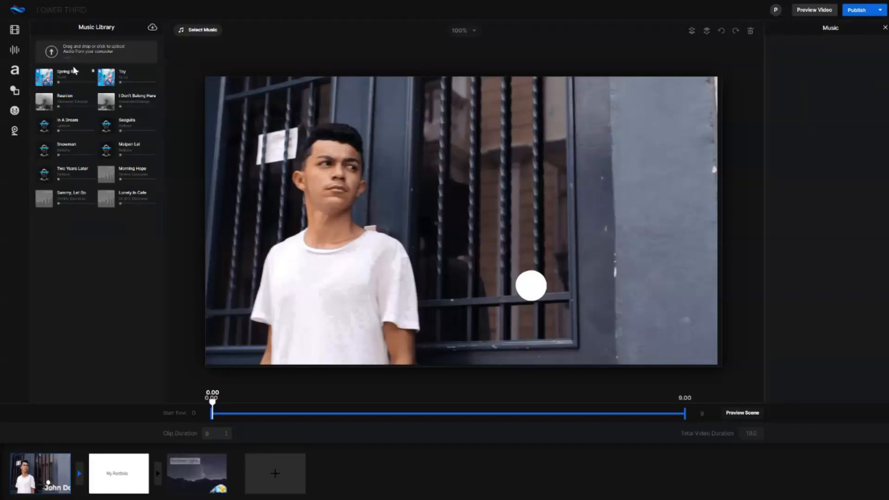
{"action": "left_click", "coordinate": [108, 77]}
{"action": "left_click", "coordinate": [108, 80]}
Publish the finished video immediately and start its rendering.
{"action": "left_click", "coordinate": [856, 11]}
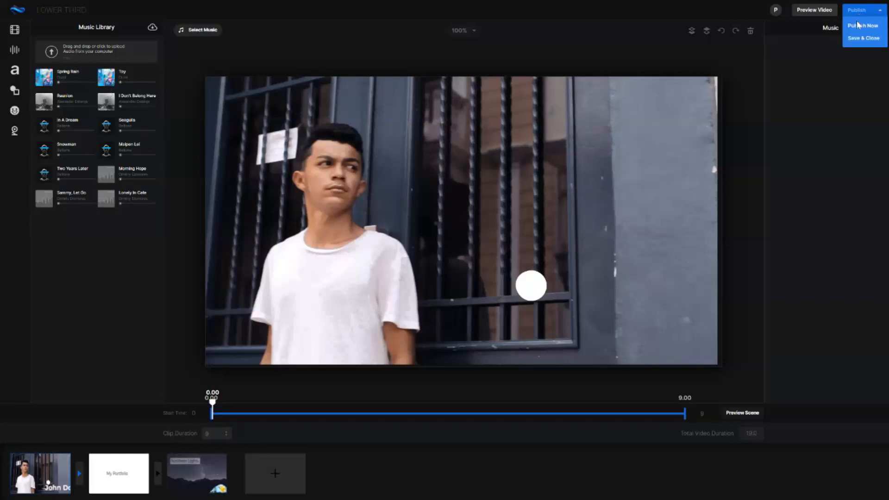
{"action": "left_click", "coordinate": [858, 27]}
{"action": "left_click", "coordinate": [853, 46]}
{"action": "left_click", "coordinate": [853, 46]}
{"action": "left_click", "coordinate": [822, 107]}
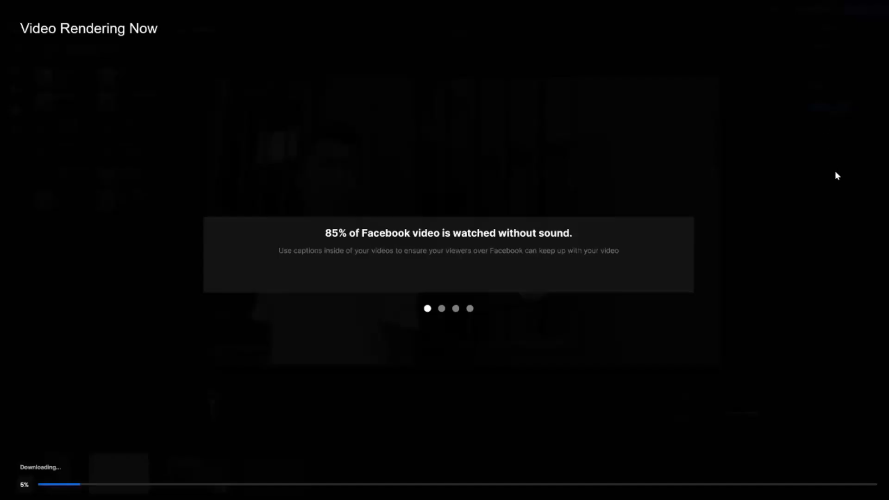